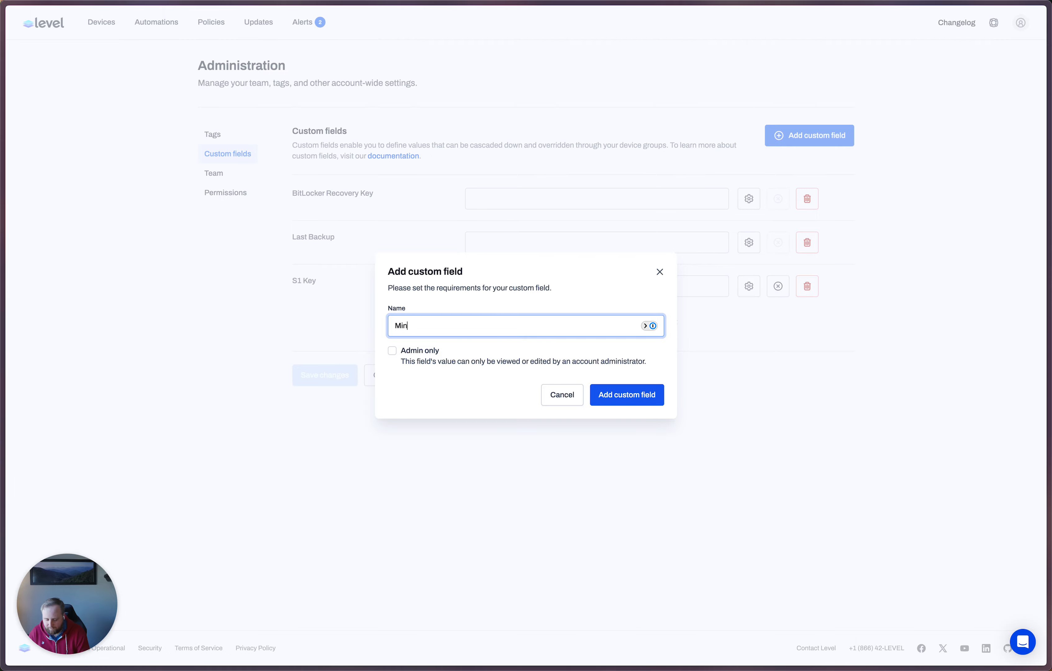
Step: Add a custom field named "Minimum RAM", copying the word "Minimum" for reuse
key(super+a)
key(super+c)
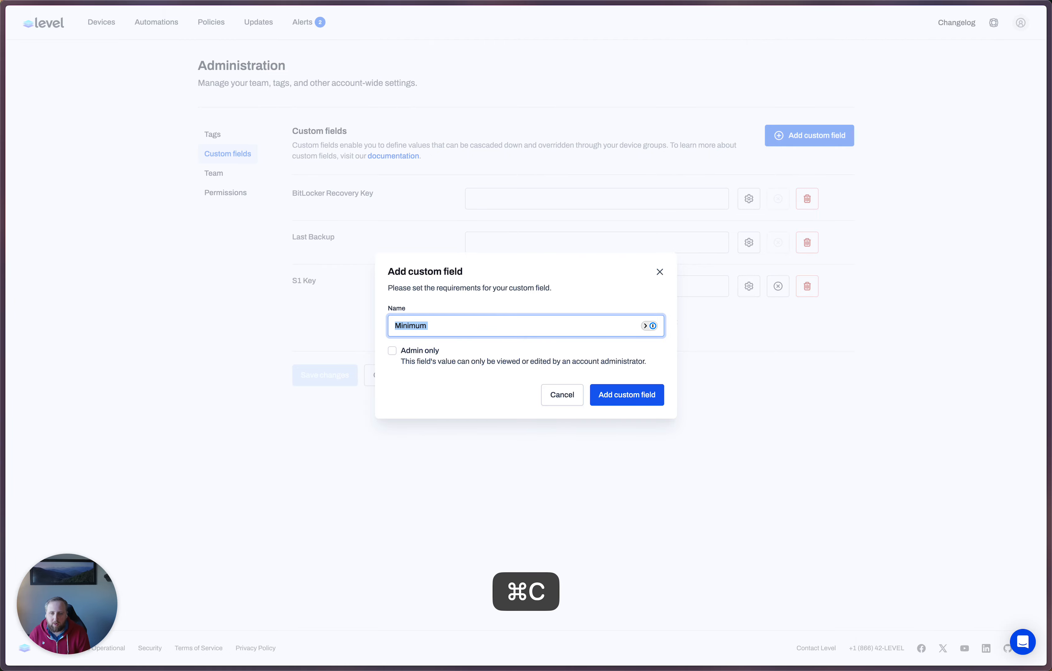
key(Right)
text(RAM)
key(Return)
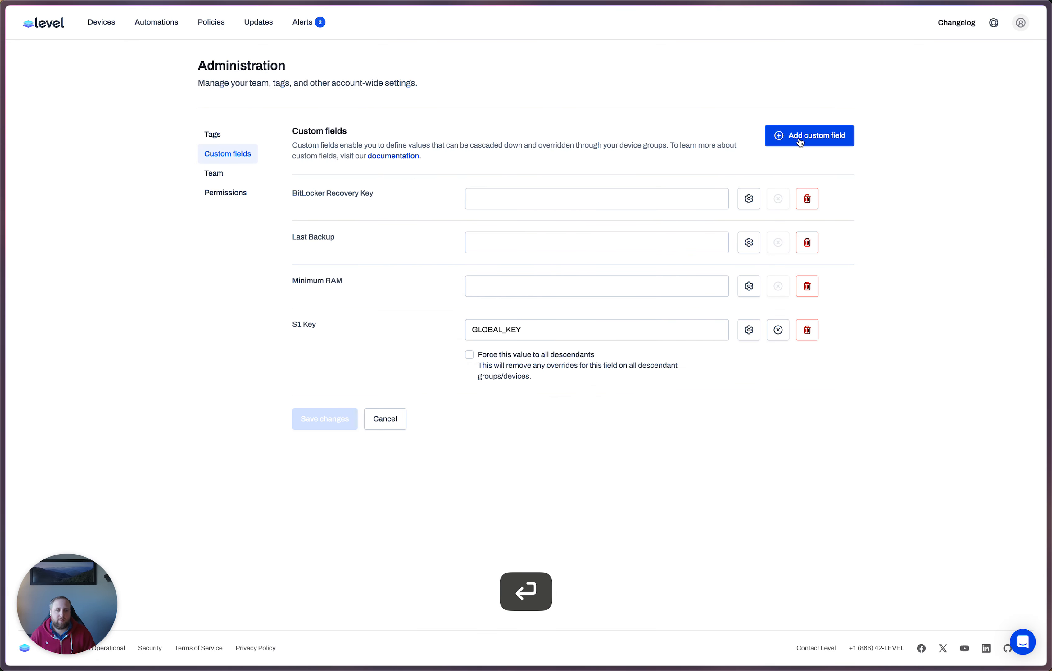
Step: Add another custom field named "Minimum CPU"
click(799, 140)
key(super+v)
text(CPU)
key(Return)
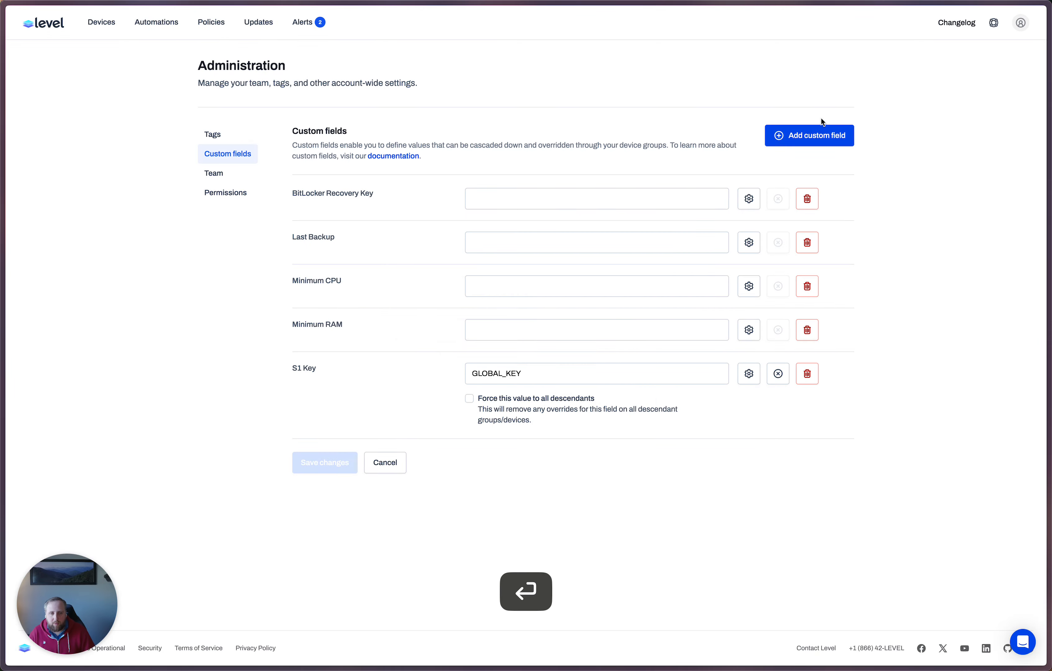
Step: Add a third custom field named "Minimum Storage"
click(824, 130)
key(super+v)
text(Stor)
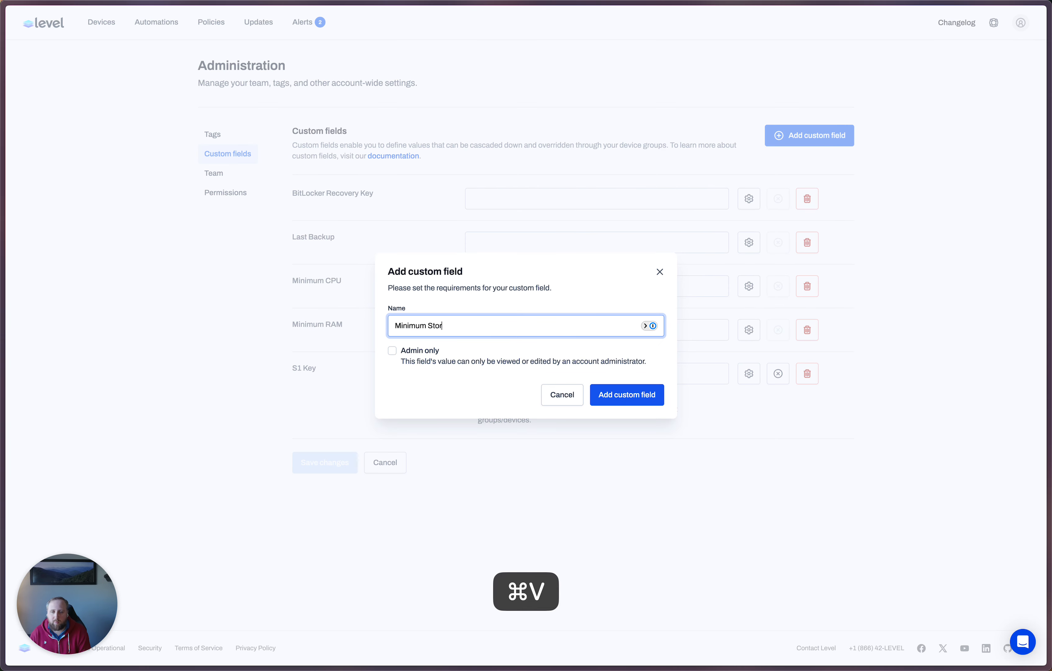
text(age)
key(Return)
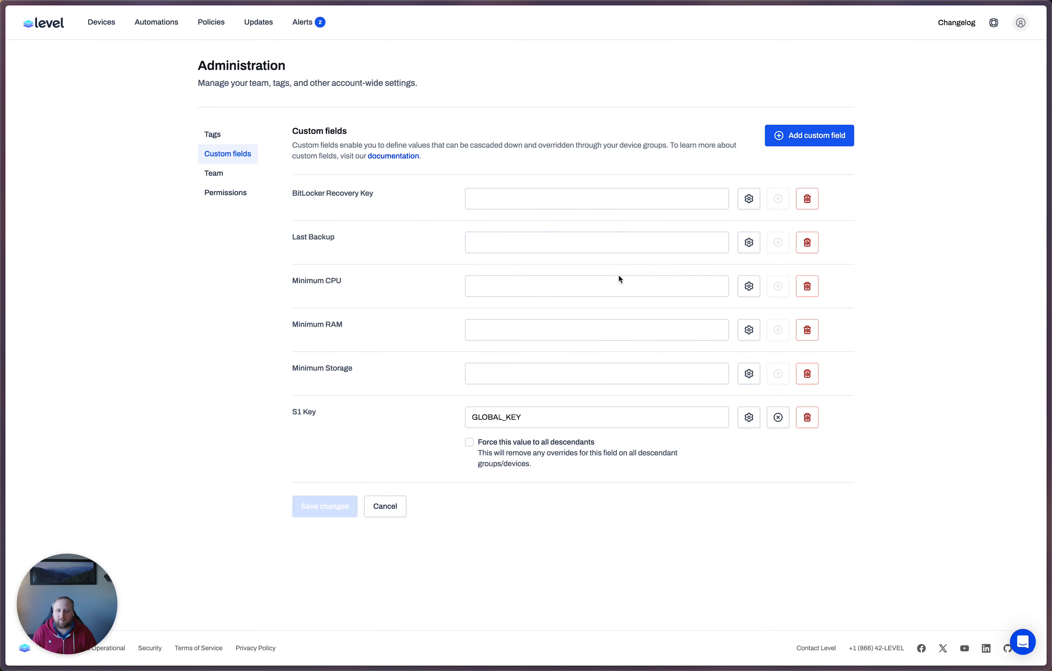
Step: Set the global values to 4 for Minimum CPU, 8 for Minimum RAM and 100 for Minimum Storage, and save the changes
click(600, 288)
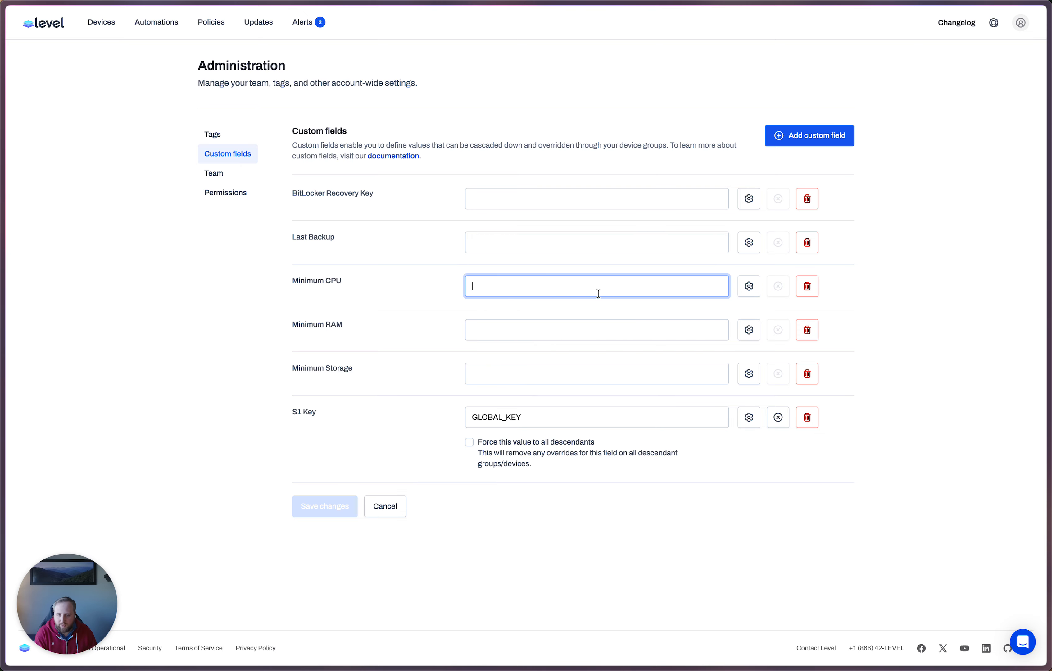
text(4)
click(511, 374)
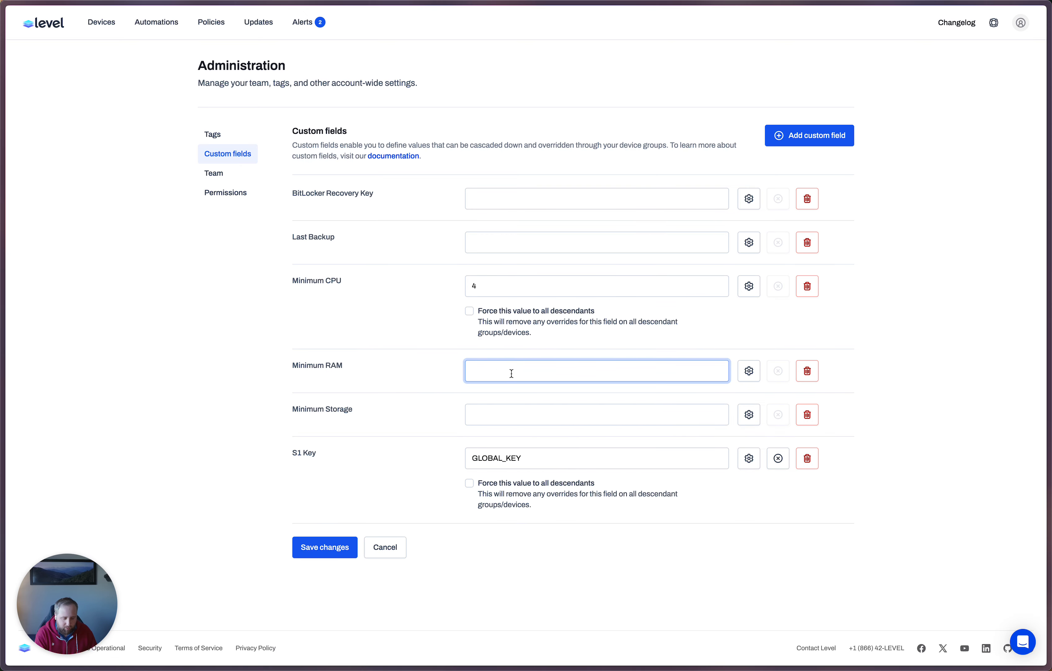
text(8)
click(506, 462)
text(100)
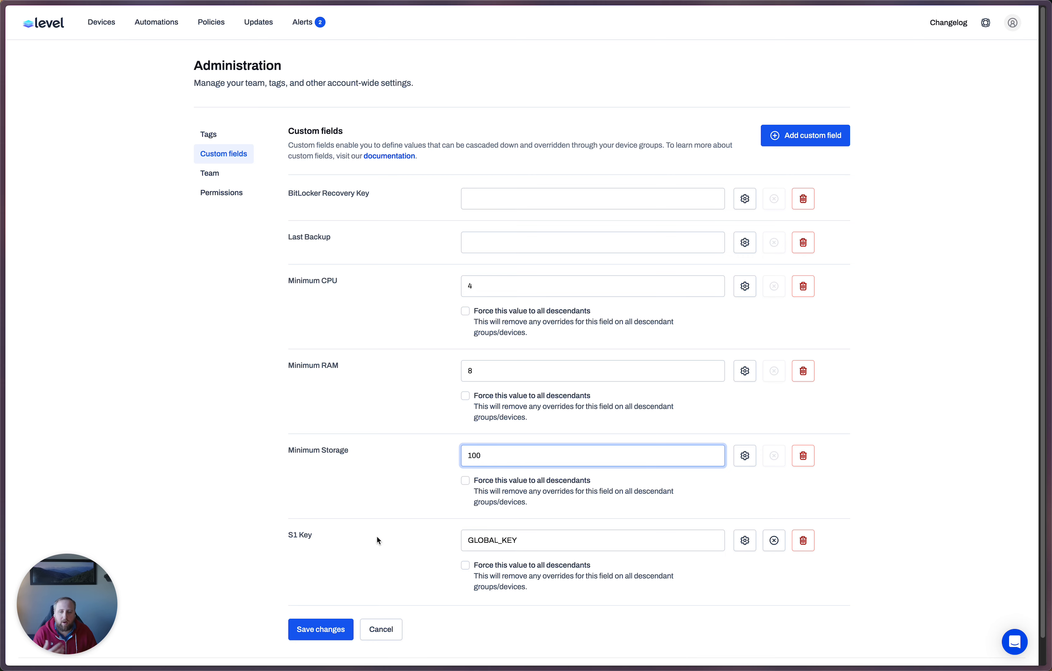
click(305, 637)
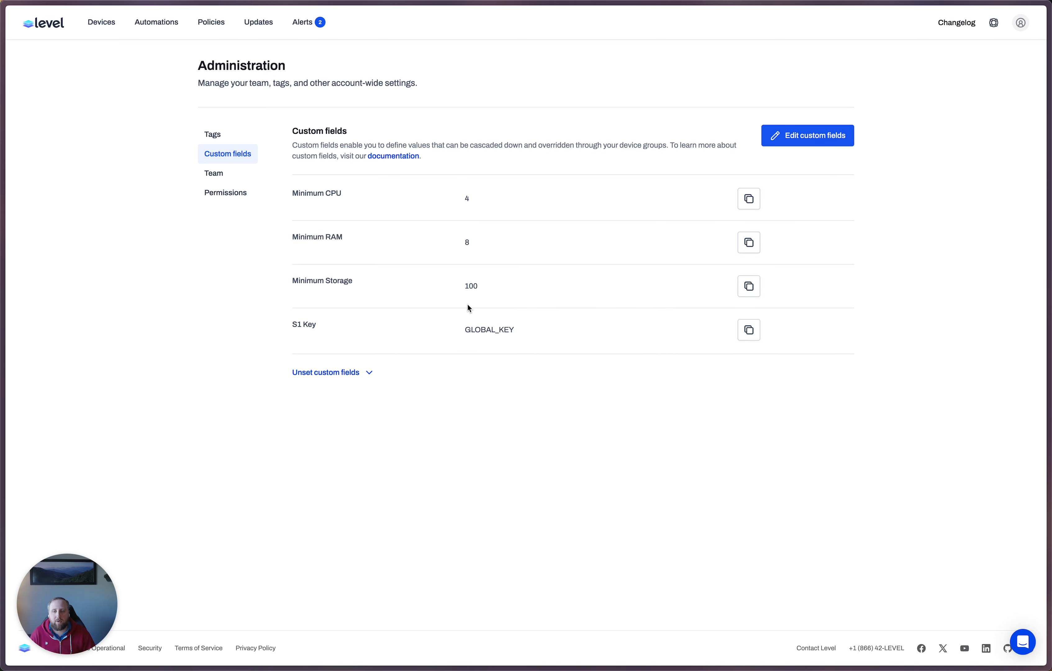
Step: Open the Windows 11 device and view its inherited custom fields
click(98, 26)
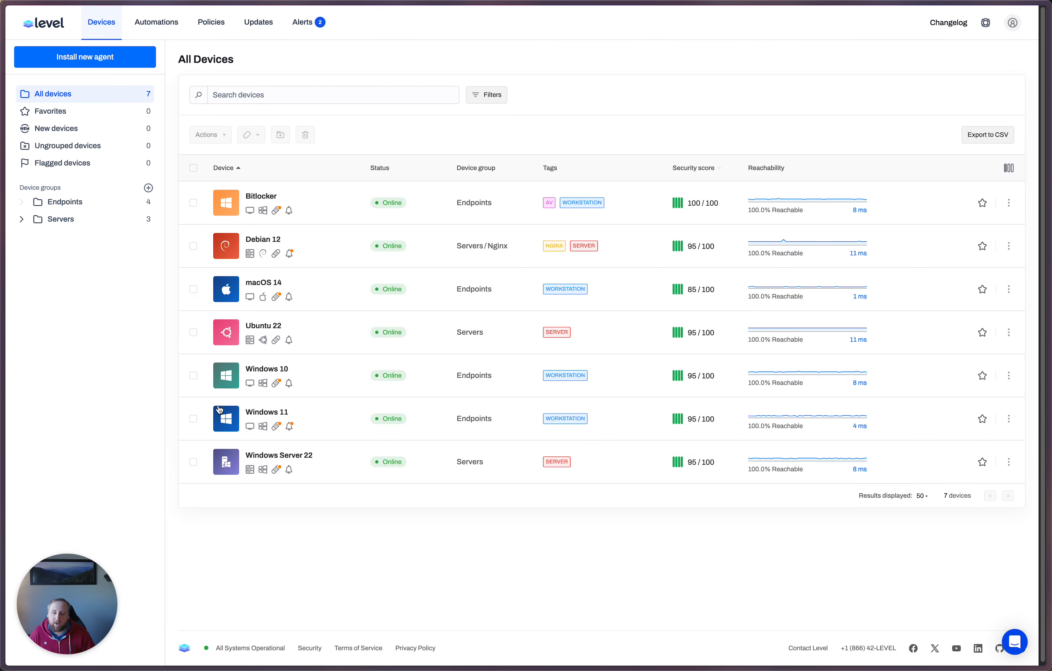
click(264, 412)
click(502, 129)
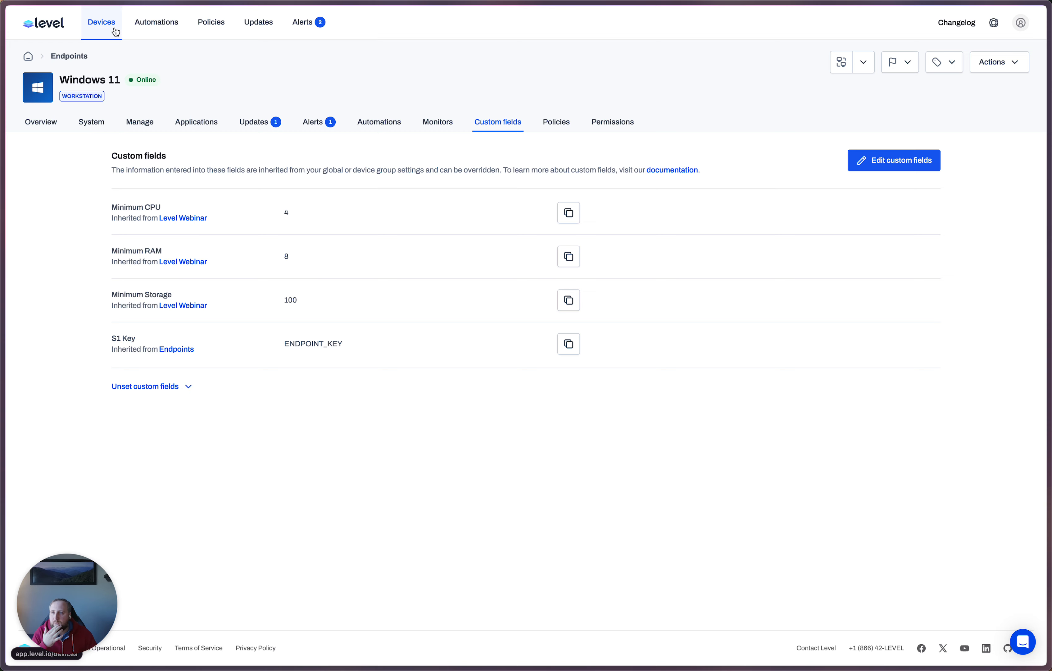
Step: Create a new script named "Windows - Check Standards"
click(154, 23)
click(198, 117)
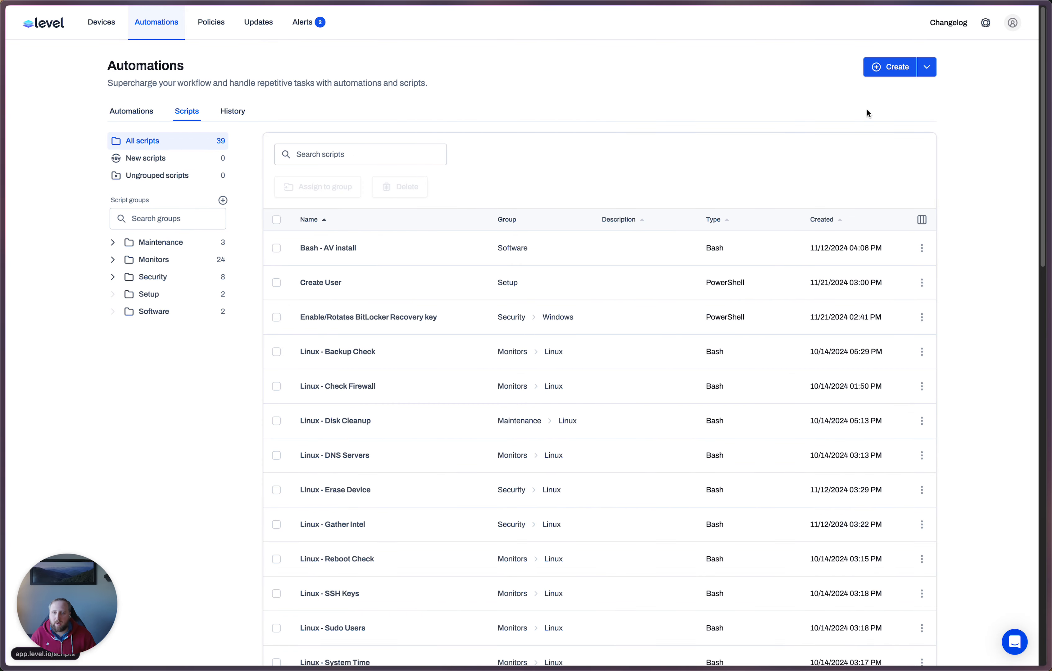
click(900, 68)
text(Window)
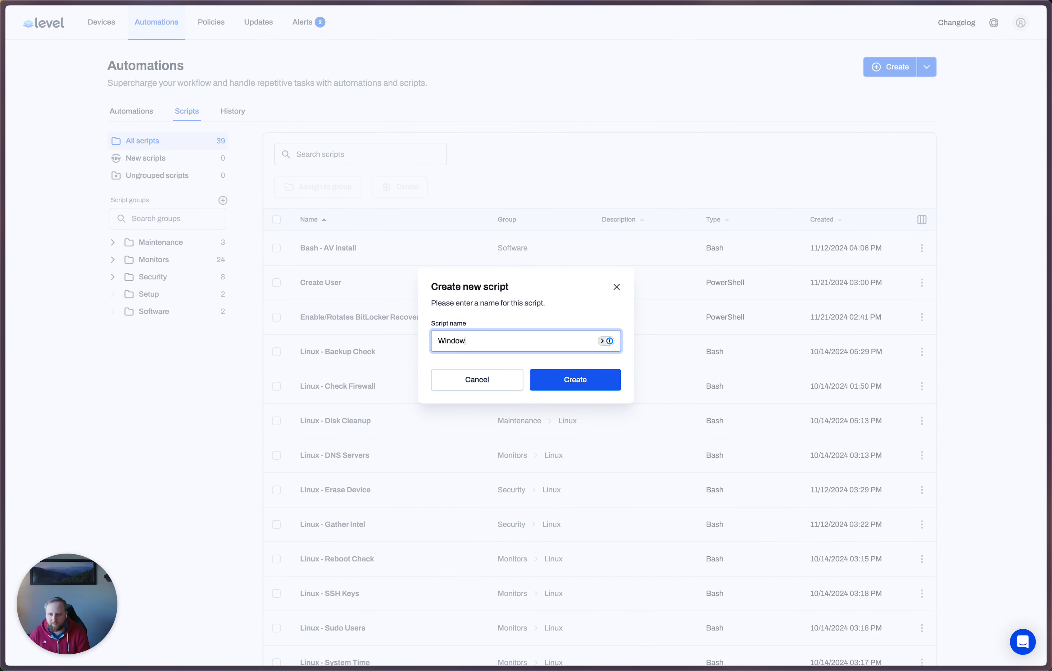
text(s - Check St)
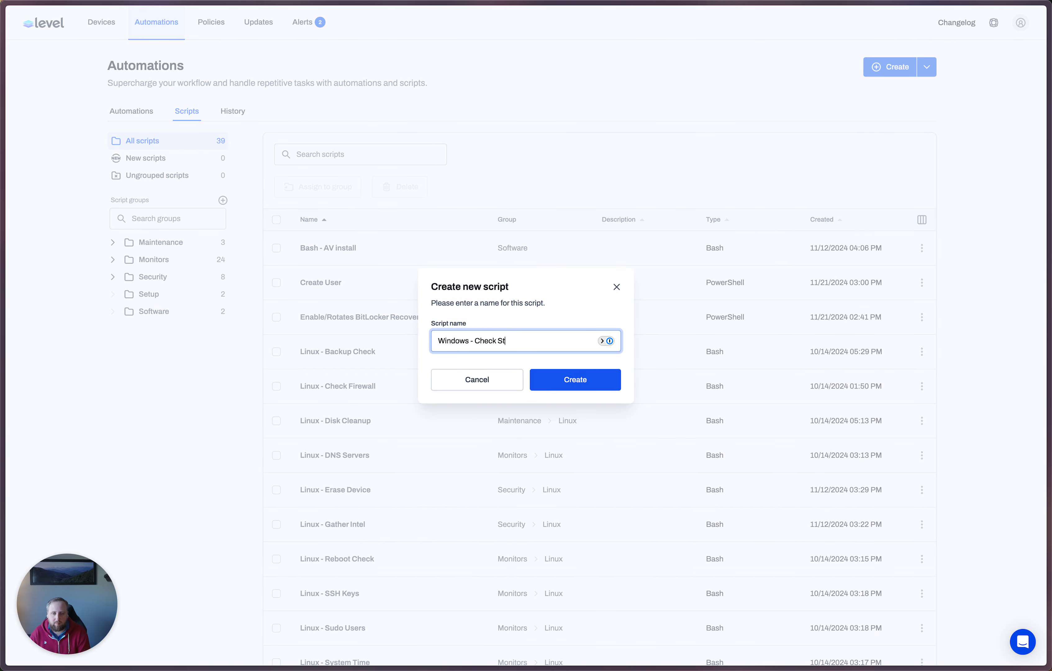
text(andards)
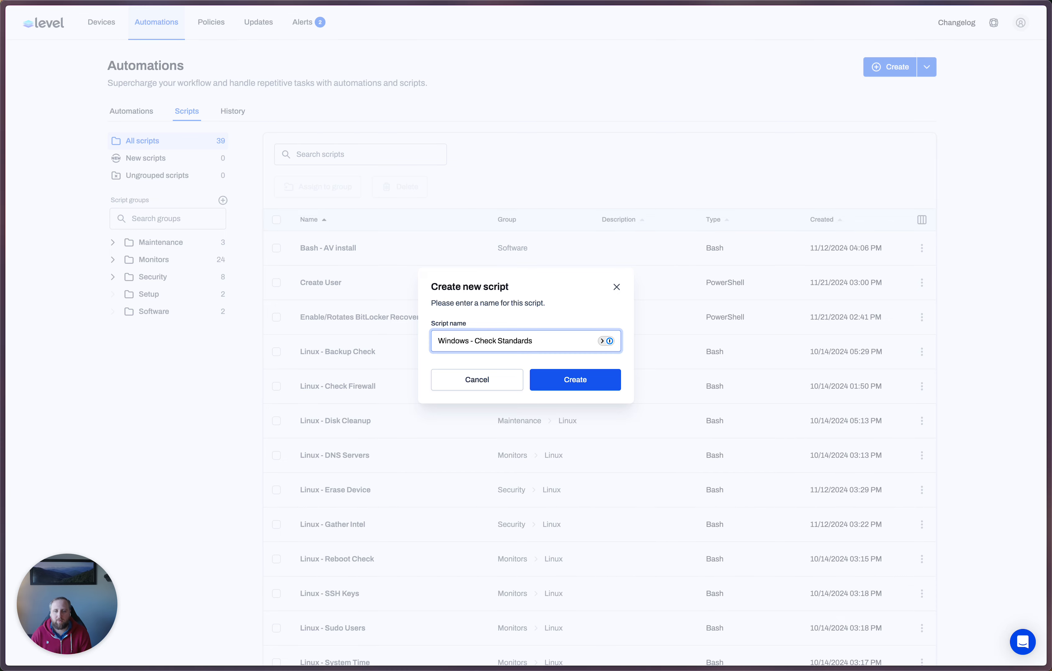
key(Return)
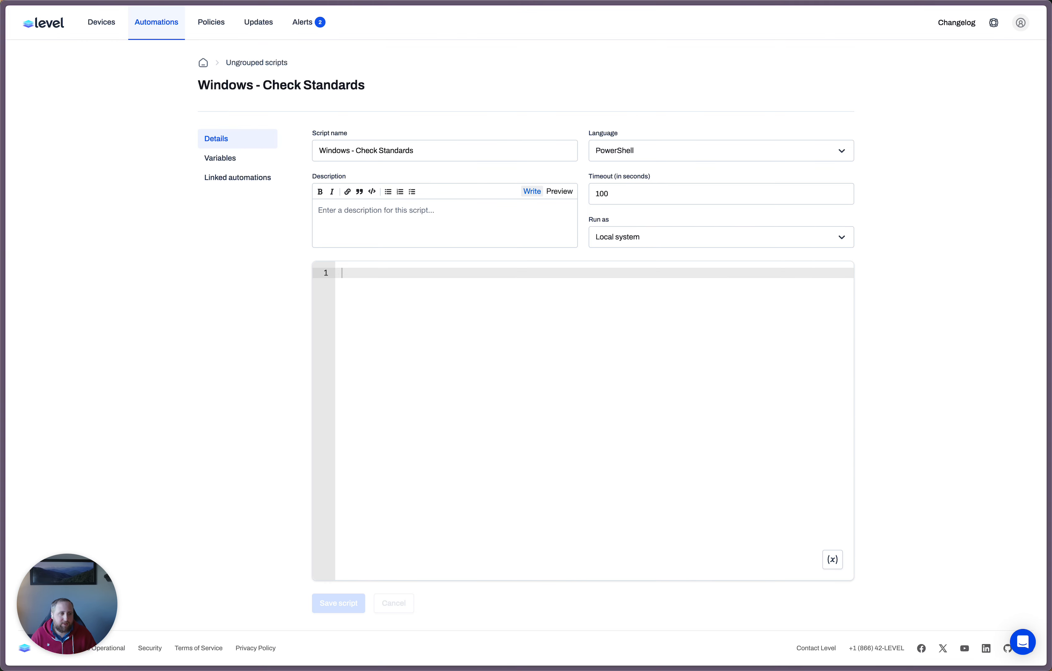
Step: Paste the copied PowerShell hardware-check code into the empty script body
key(super+a)
key(super+c)
click(573, 340)
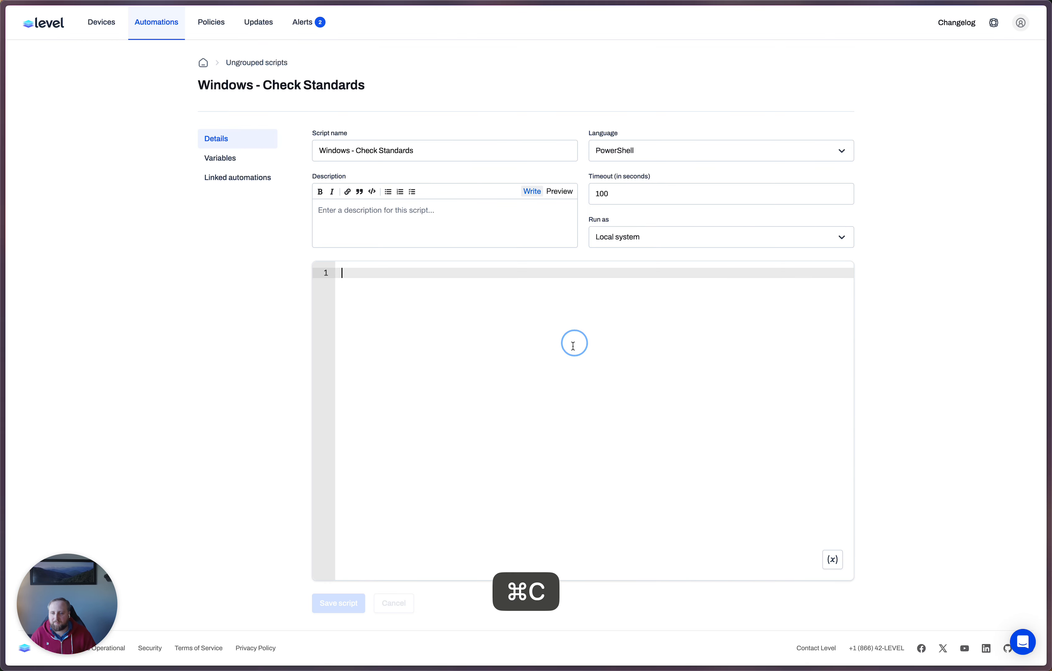
key(super+v)
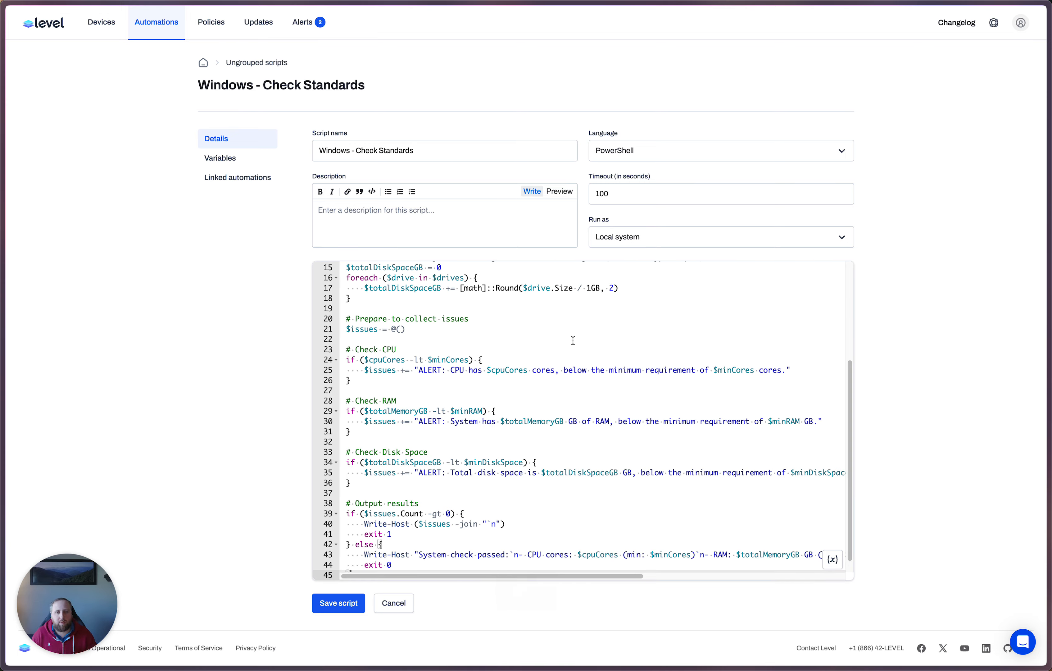
scroll(573, 340, up, 5)
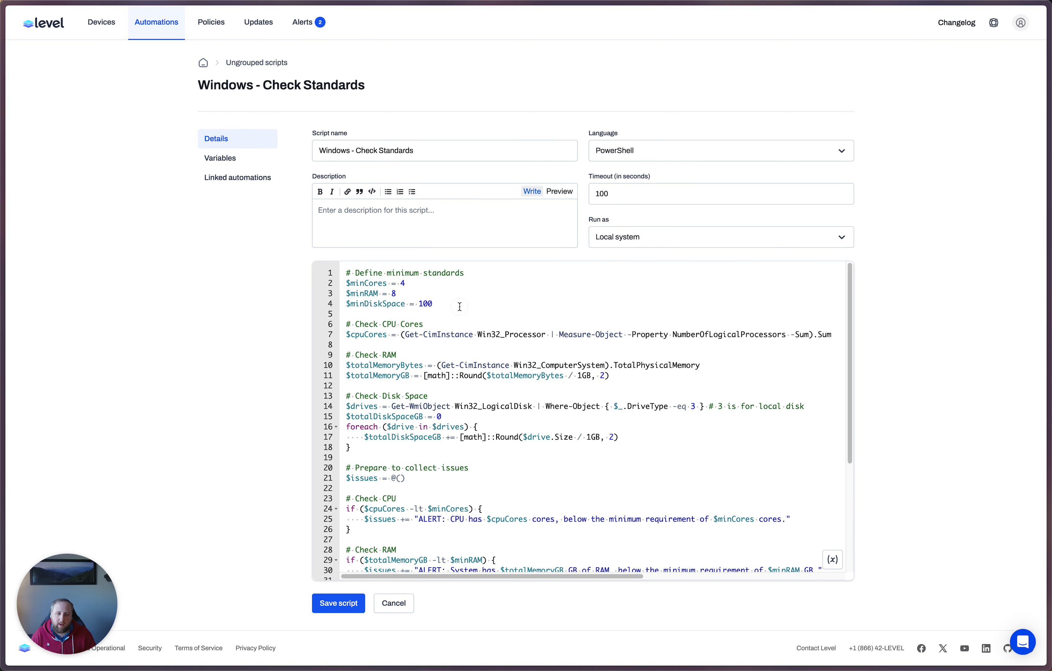
Step: Replace the $minCores value in the script's minimum standards with the Minimum CPU custom field variable
drag(459, 306, 346, 273)
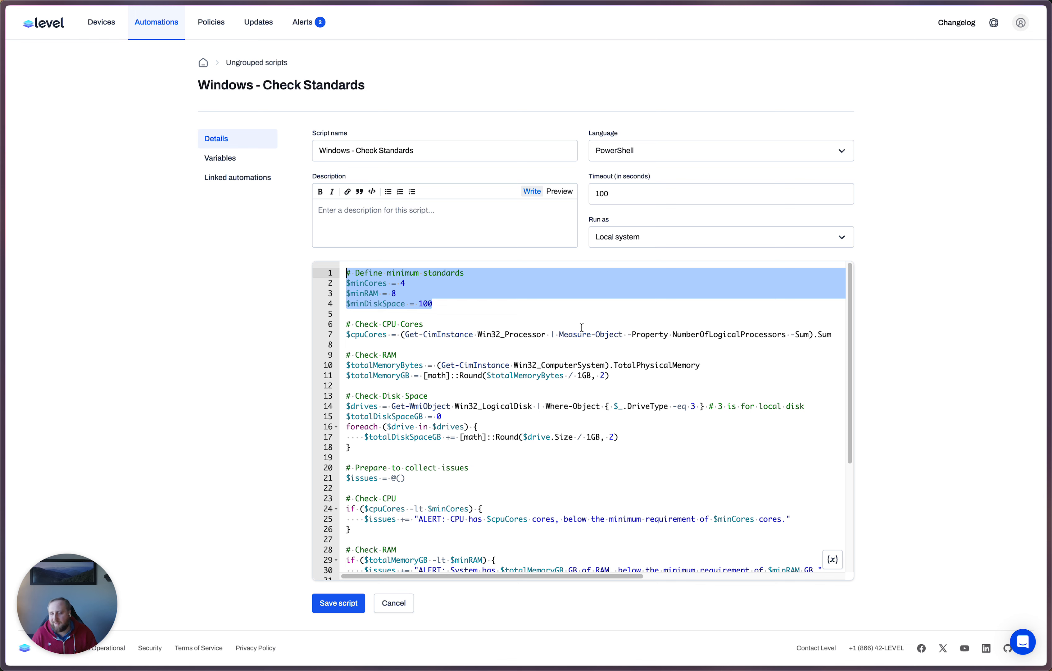
click(404, 283)
key(BackSpace)
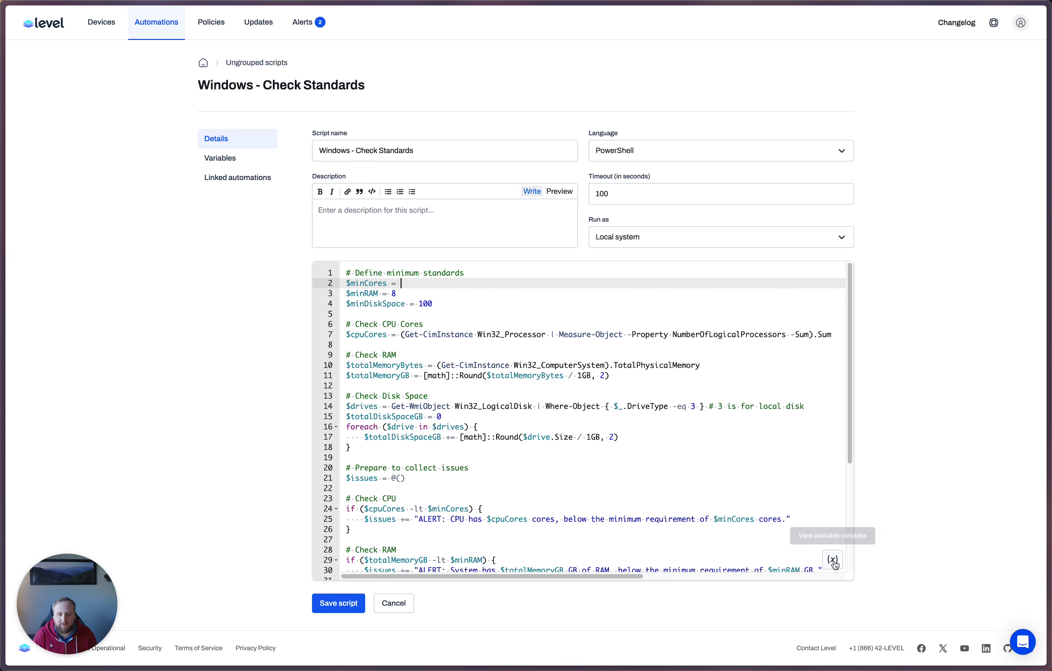
click(833, 560)
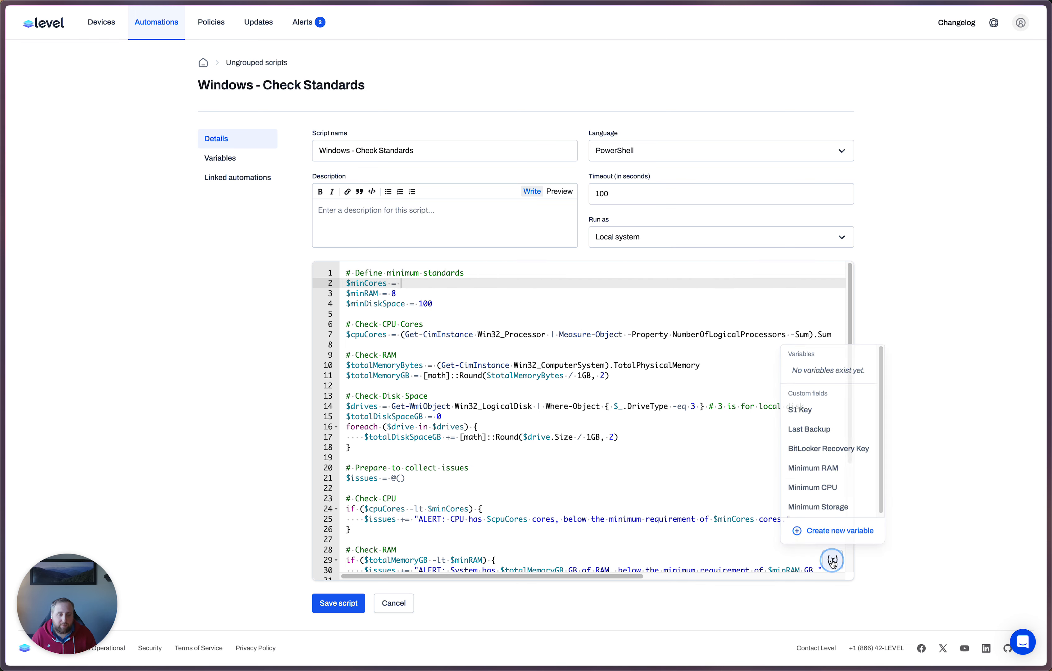
click(834, 561)
click(834, 561)
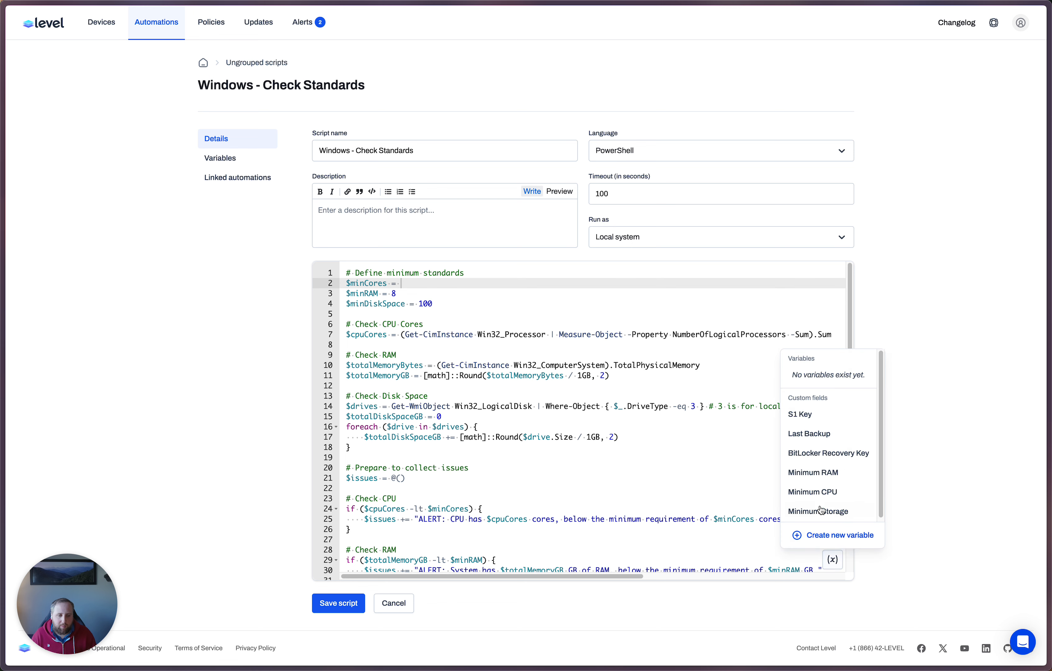
click(821, 491)
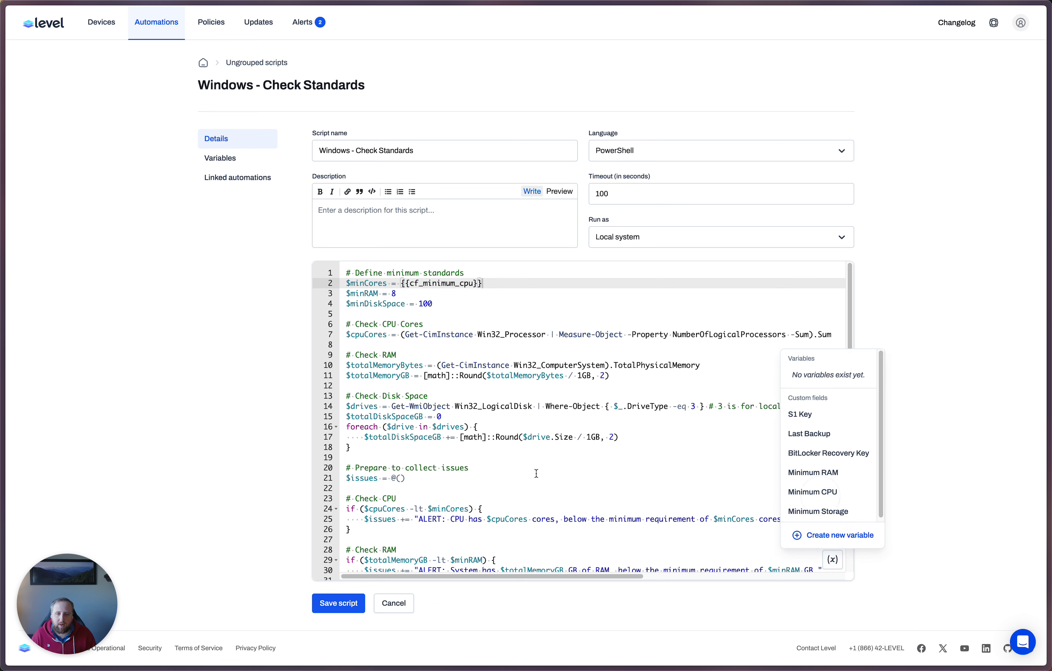
Step: Replace the $minRAM value with the Minimum RAM custom field variable
click(422, 296)
key(BackSpace)
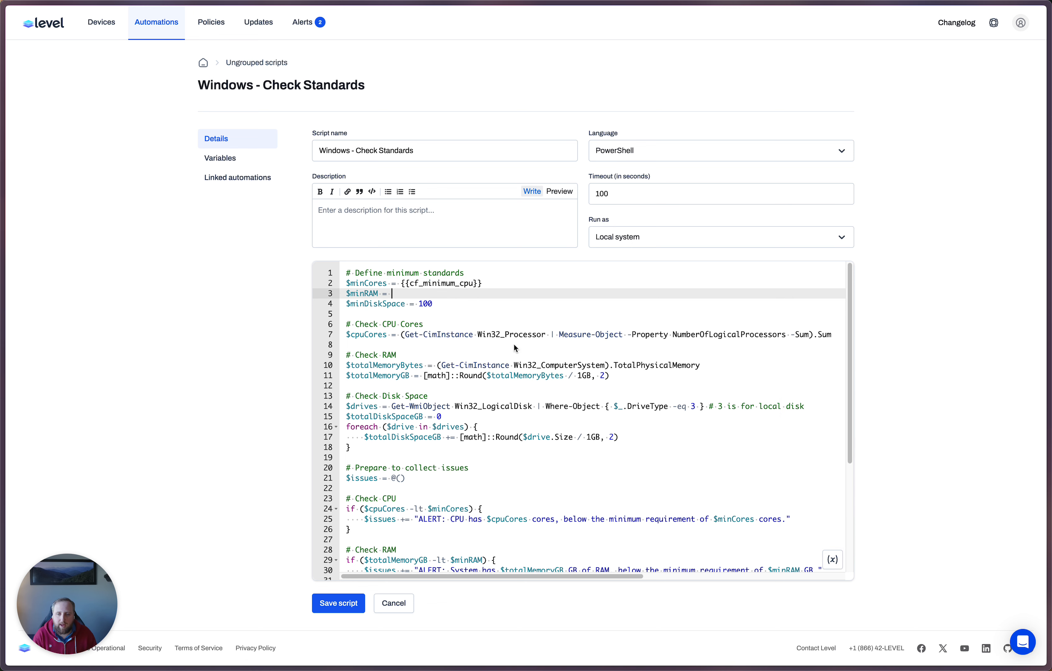
click(832, 559)
click(813, 472)
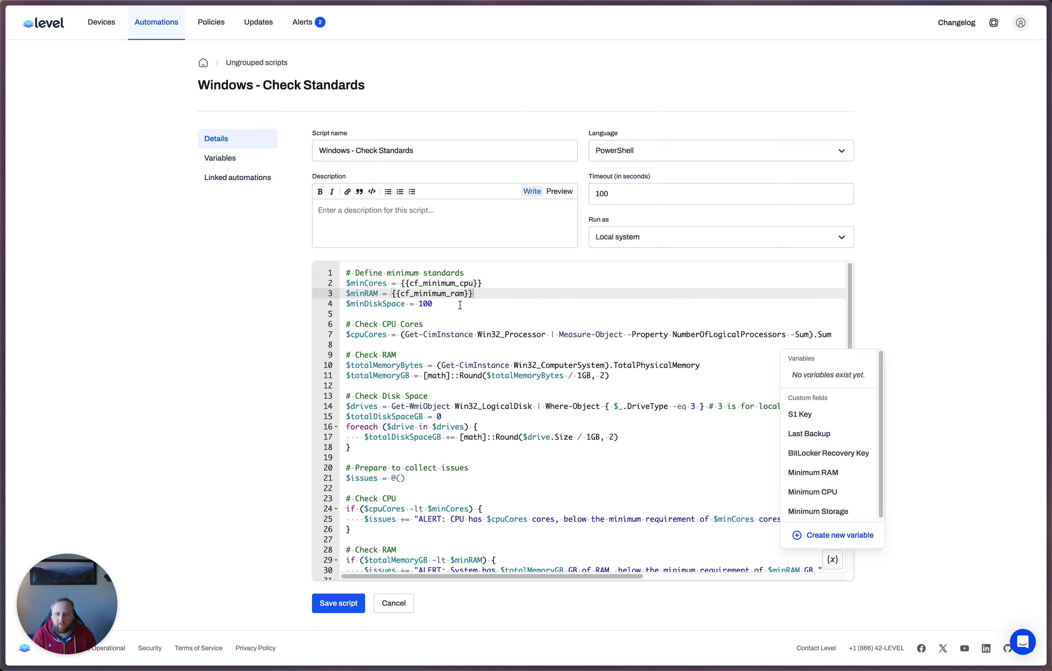
Step: Replace the $minDiskSpace value with the Minimum Storage custom field variable and save the script
click(460, 307)
key(BackSpace)
key(BackSpace)
key(BackSpace)
click(833, 559)
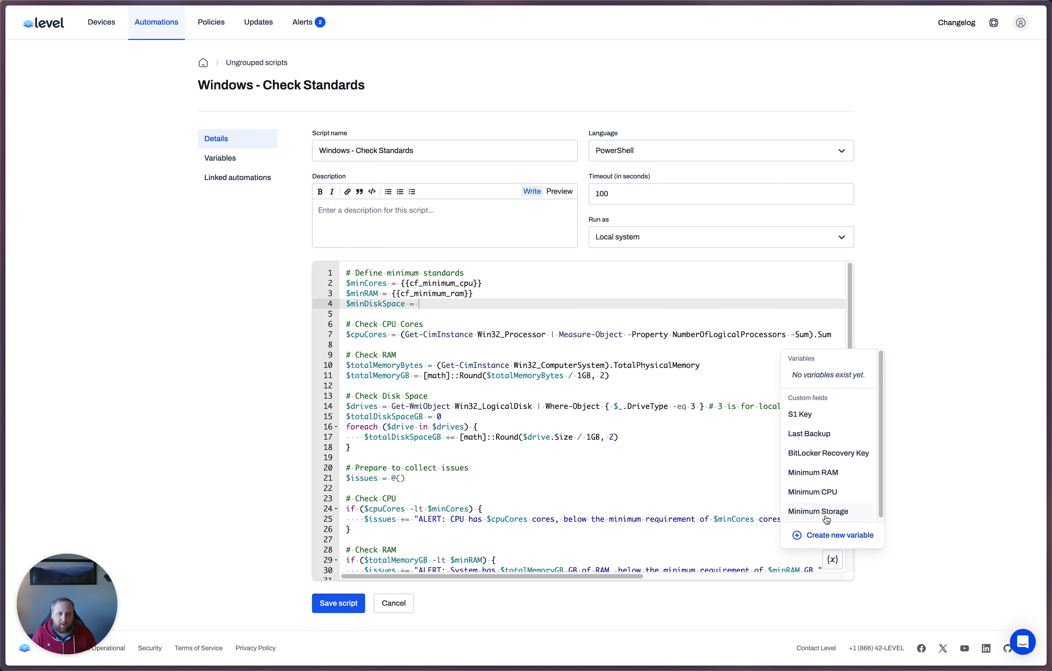
click(824, 511)
click(326, 606)
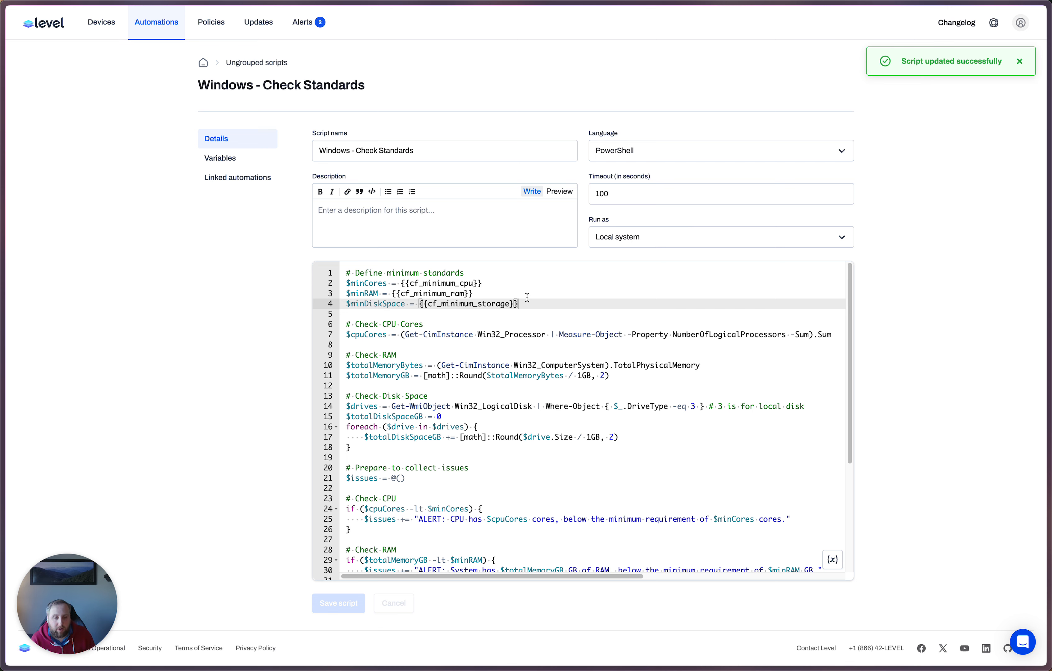
Step: Review the script's minimum-standard variables, its CPU, RAM and disk checks, and the ALERT text it outputs
drag(526, 295, 346, 285)
click(430, 352)
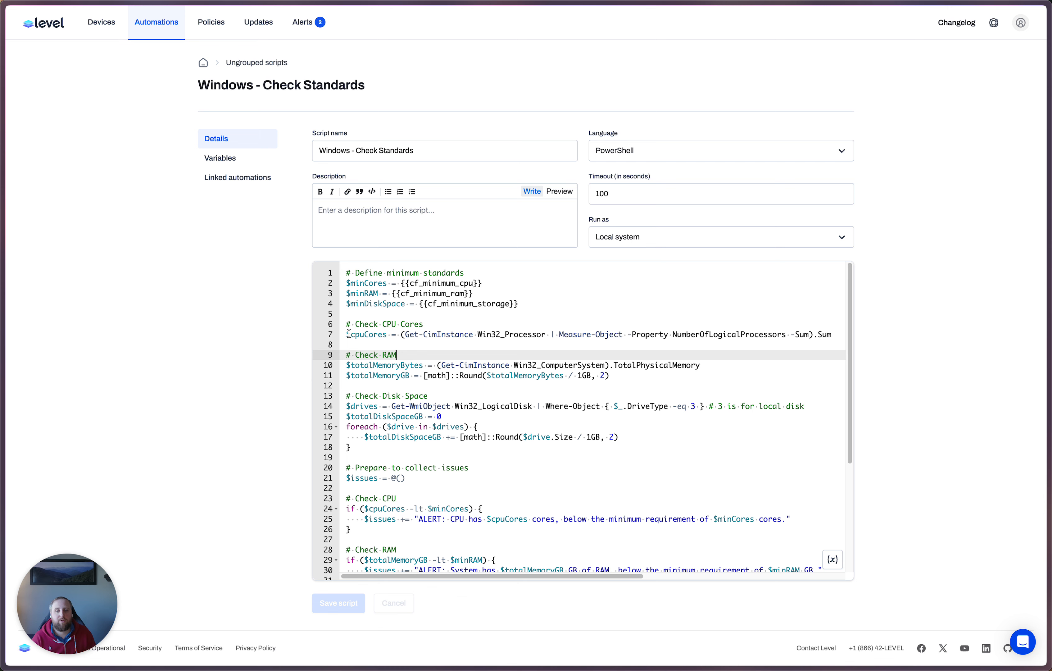
drag(370, 326, 419, 358)
click(461, 384)
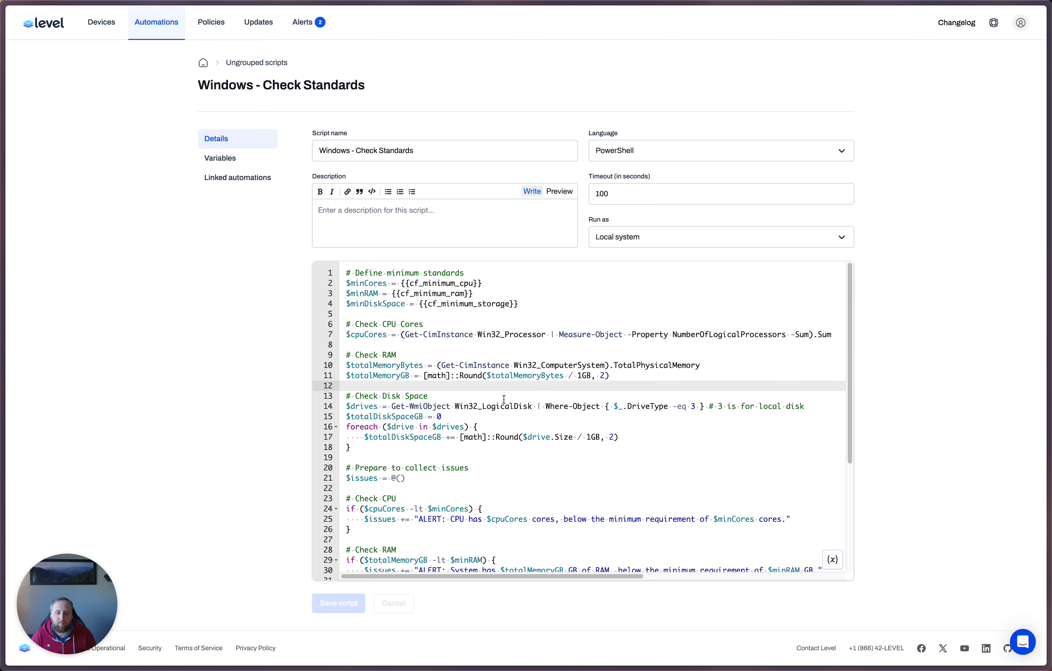
scroll(503, 399, down, 5)
double_click(431, 413)
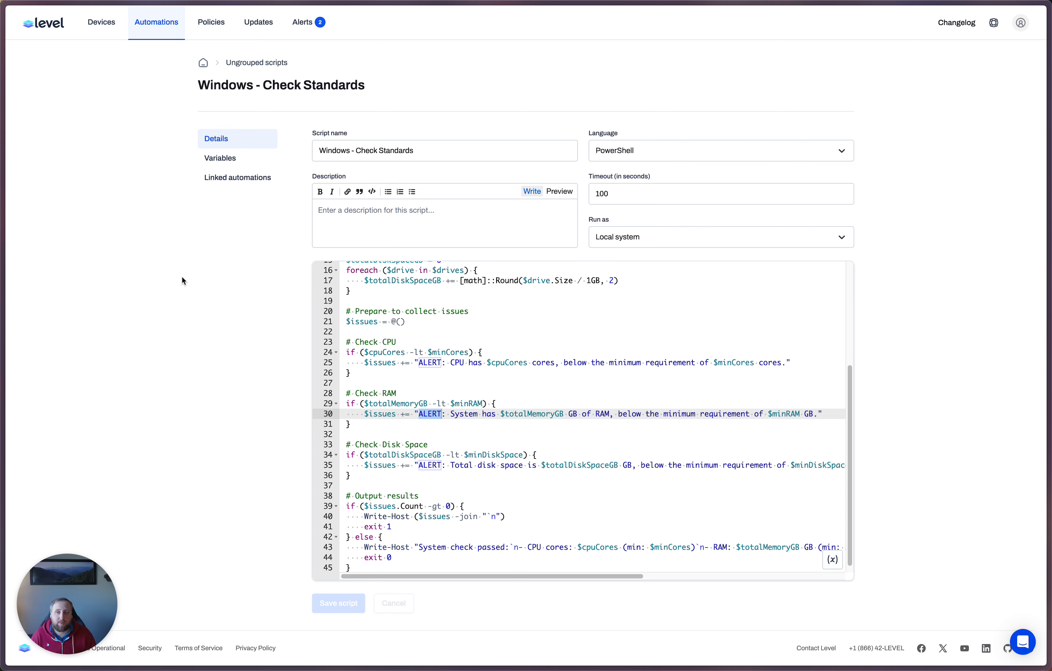
Step: Start a new monitor in the Global monitor policy and name it Check Minimum Standards
click(216, 27)
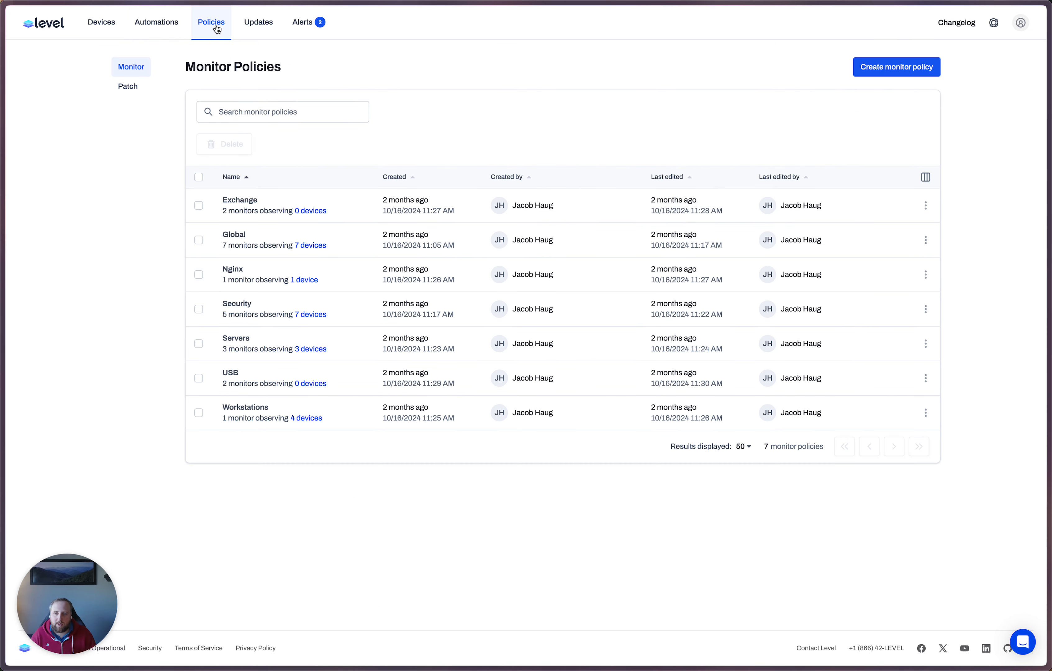
click(236, 241)
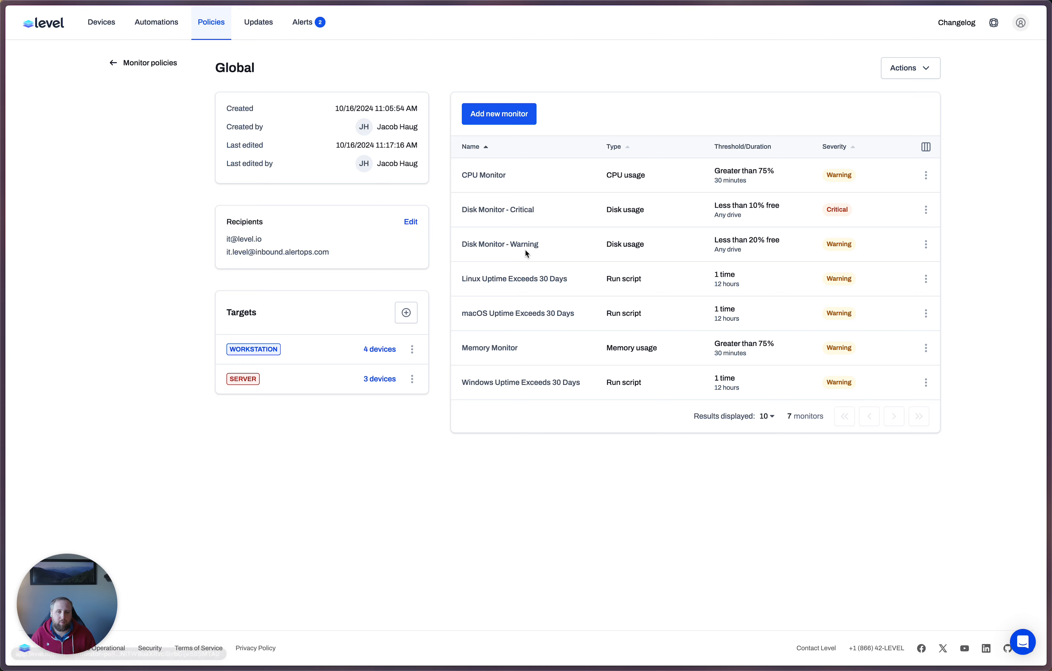
click(498, 113)
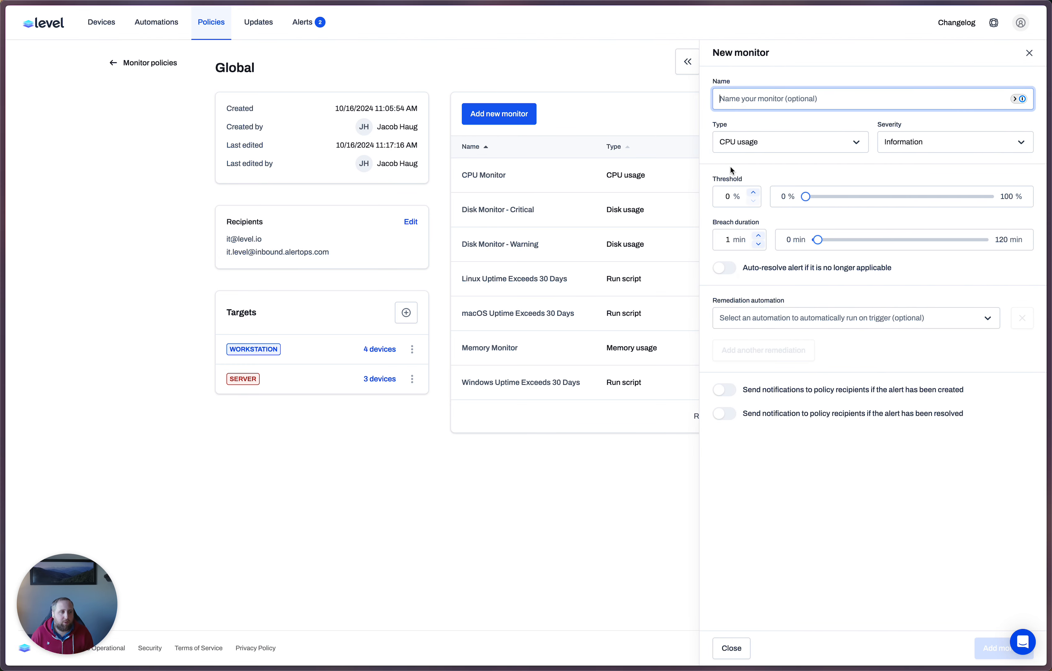
text(Check)
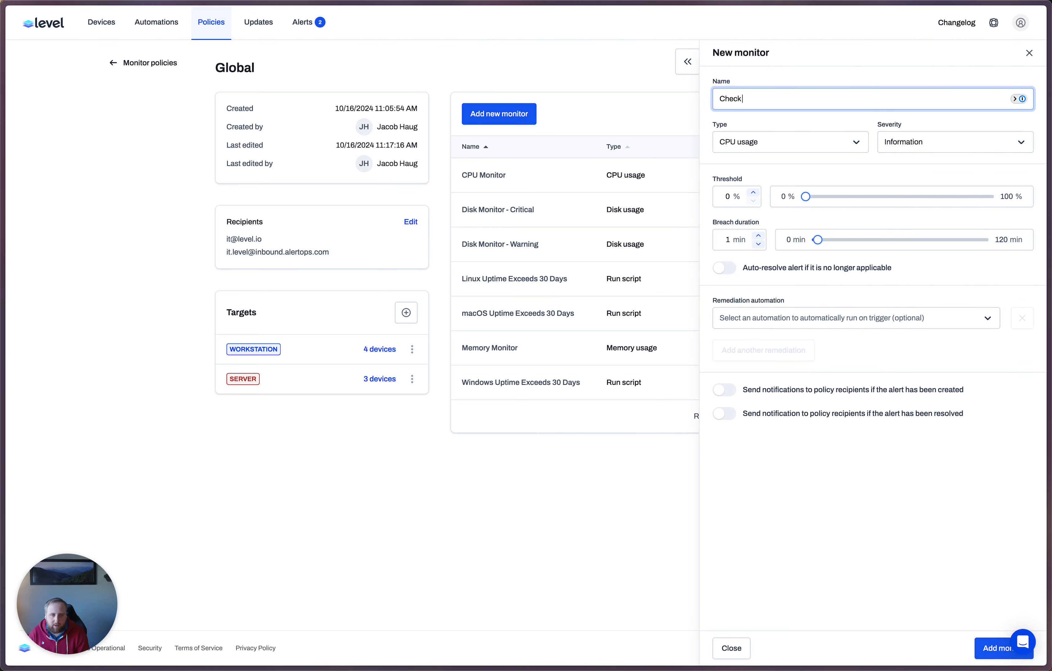
text( Minimum Standards)
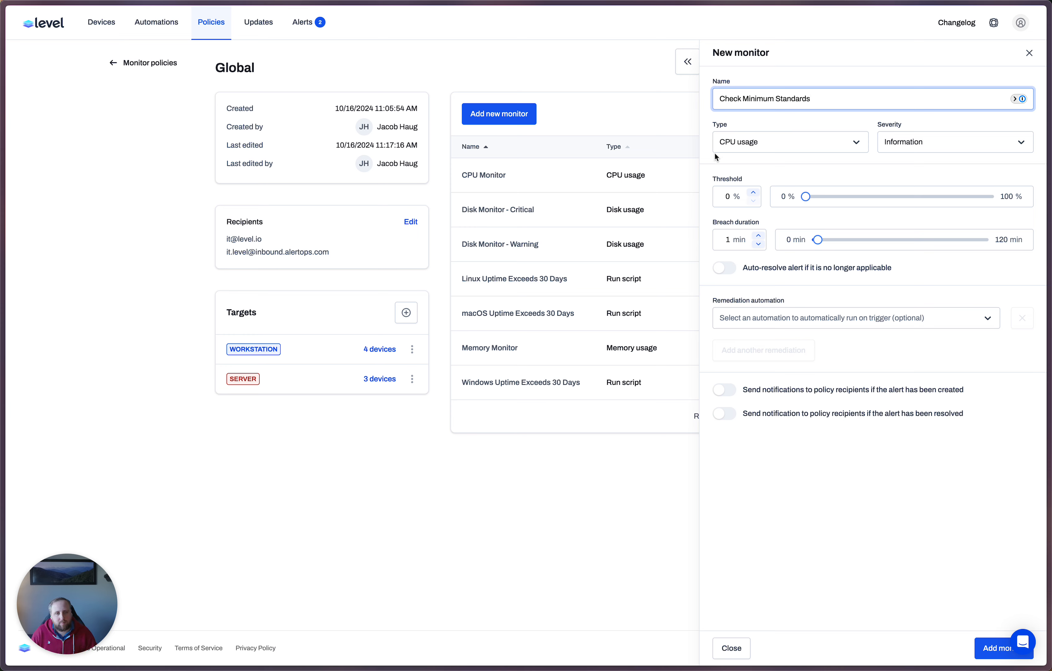
Step: Set the new monitor's type to Run script and its severity to Warning
click(747, 141)
click(748, 279)
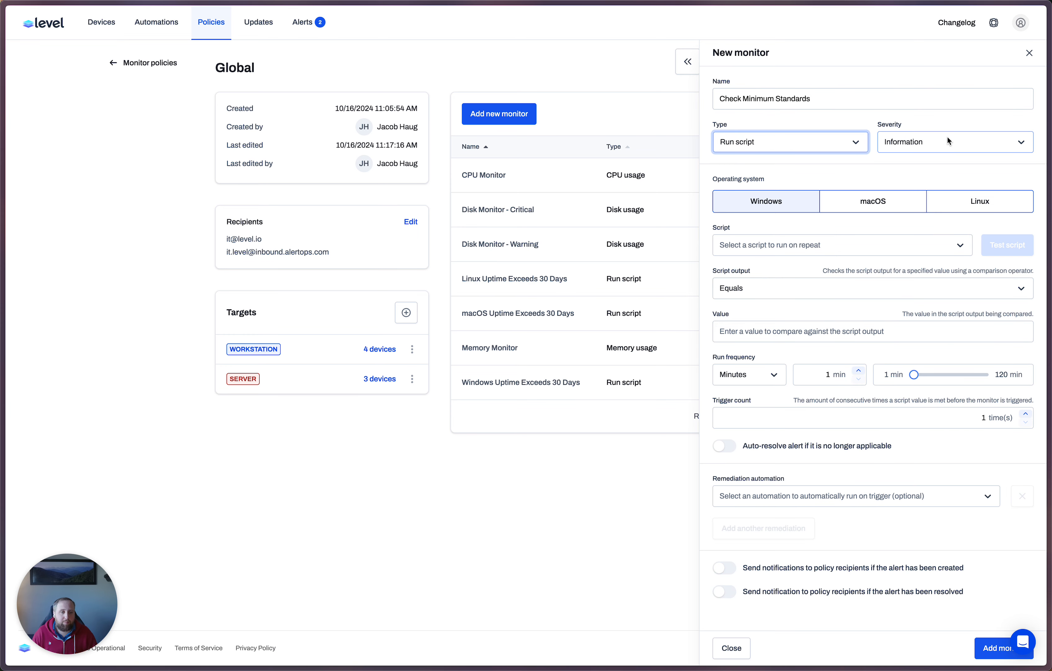
click(946, 140)
click(927, 187)
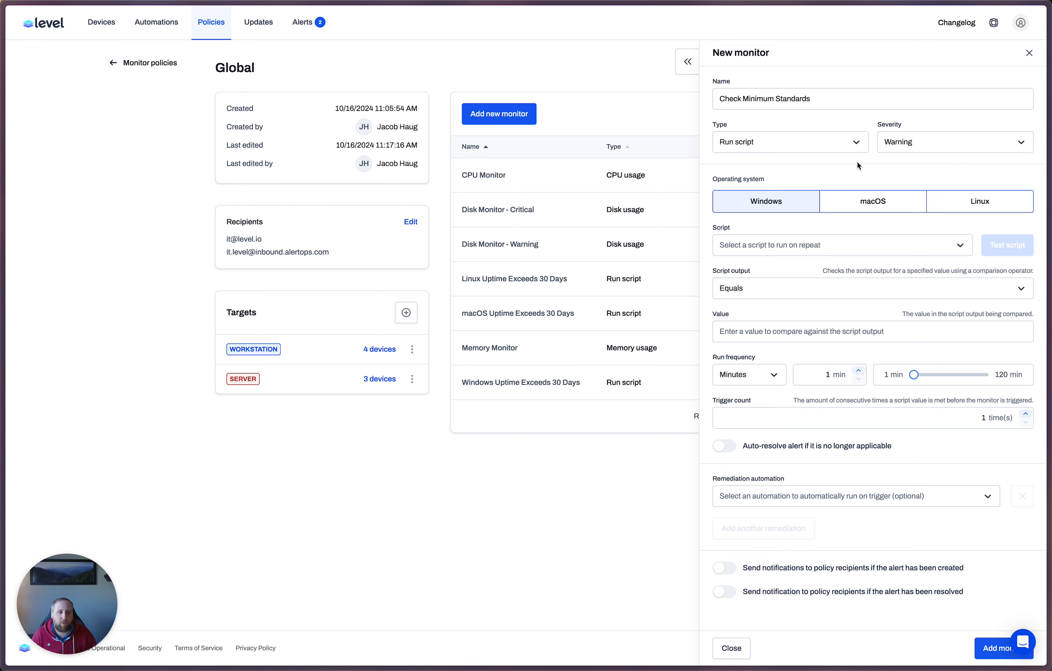
Step: Make the monitor run the Windows - Check Standards script and trigger when the script output contains ALERT
click(809, 245)
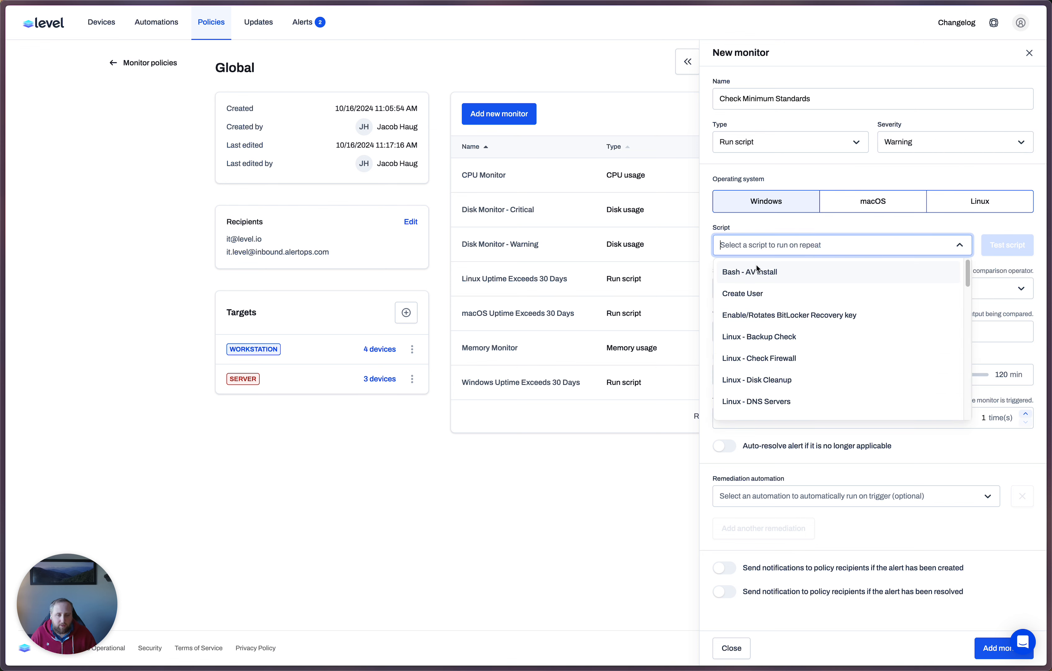
text(check sta)
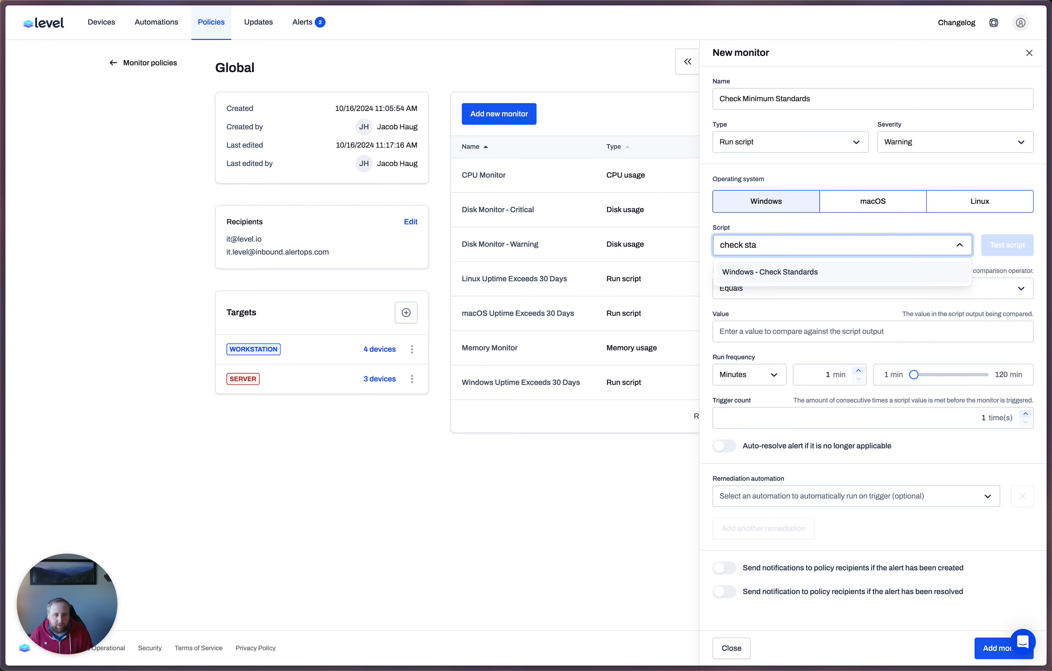
click(761, 277)
click(761, 288)
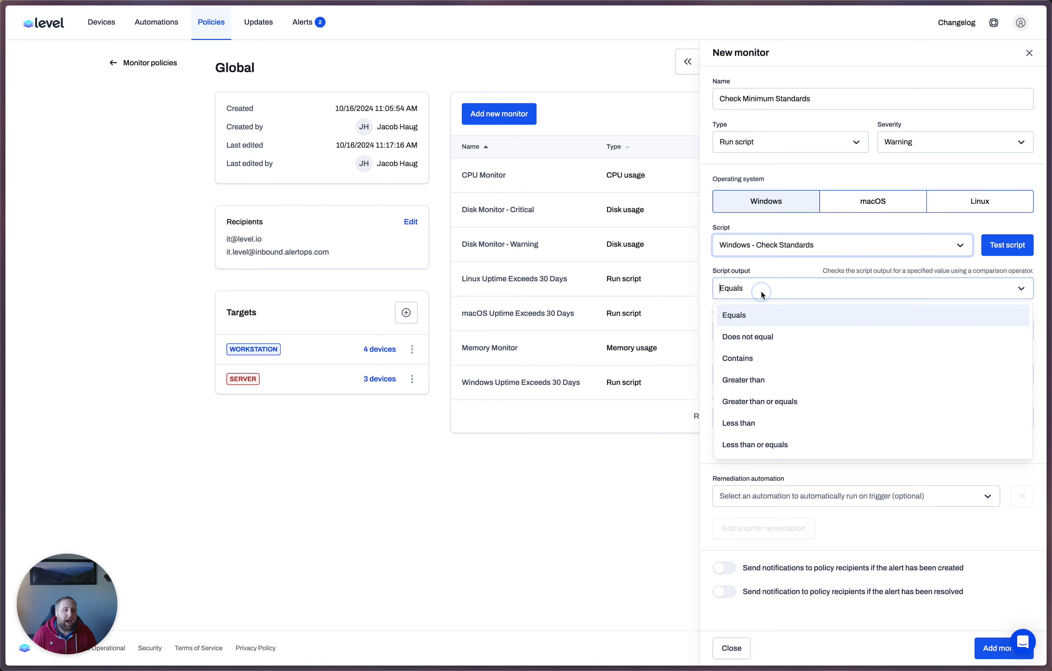
click(748, 358)
click(759, 330)
text(ALERT)
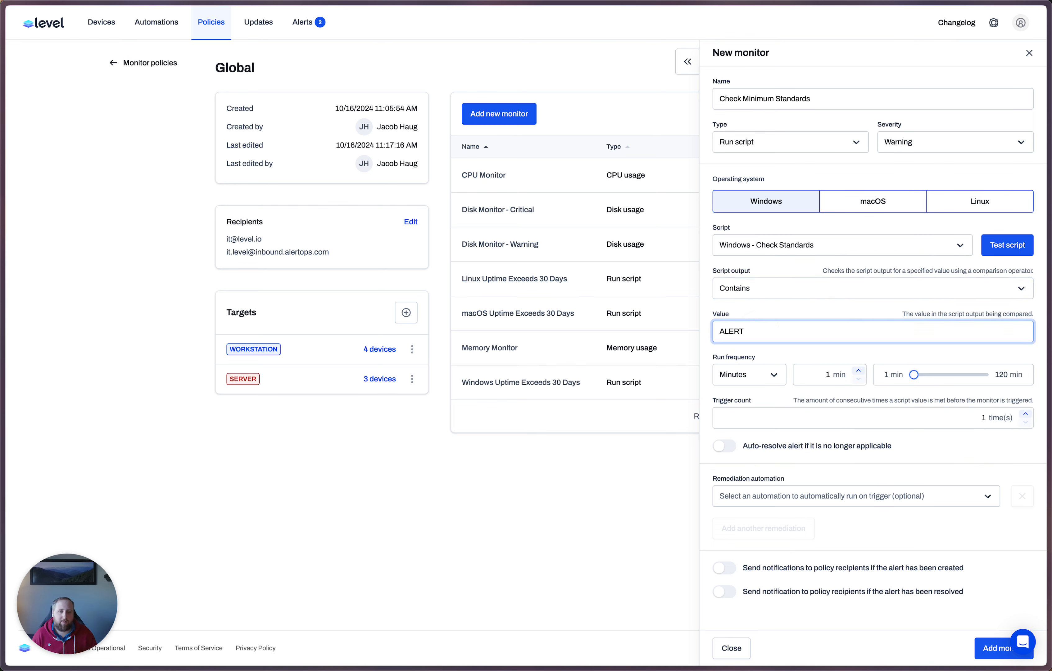
Step: Enable auto-resolving the alert when it is no longer applicable and add the monitor to the Global policy
click(772, 356)
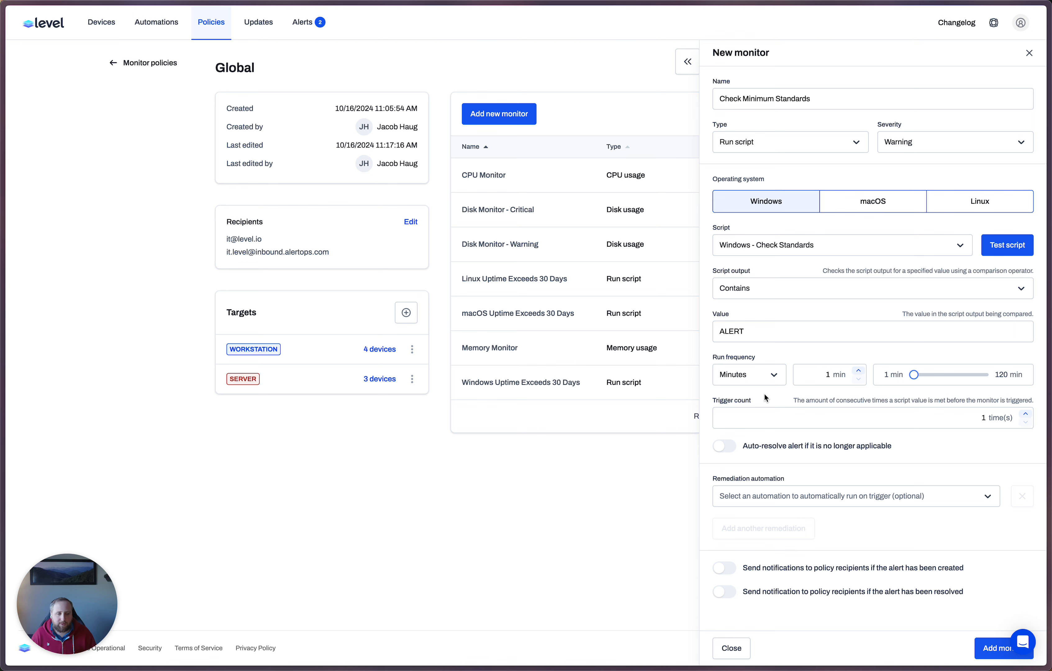
click(726, 448)
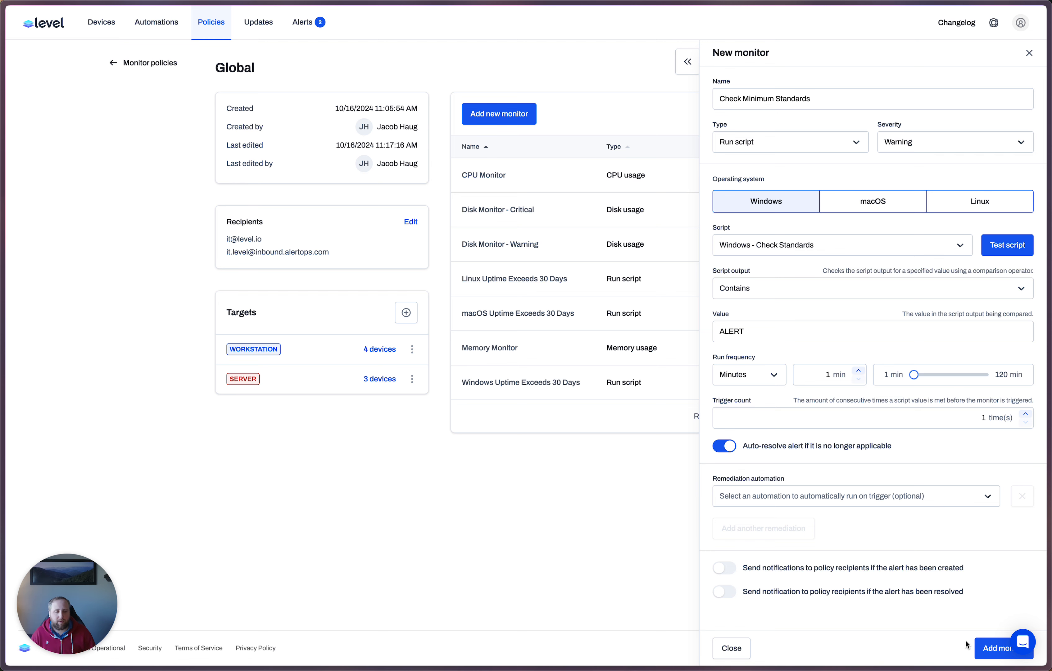
click(993, 648)
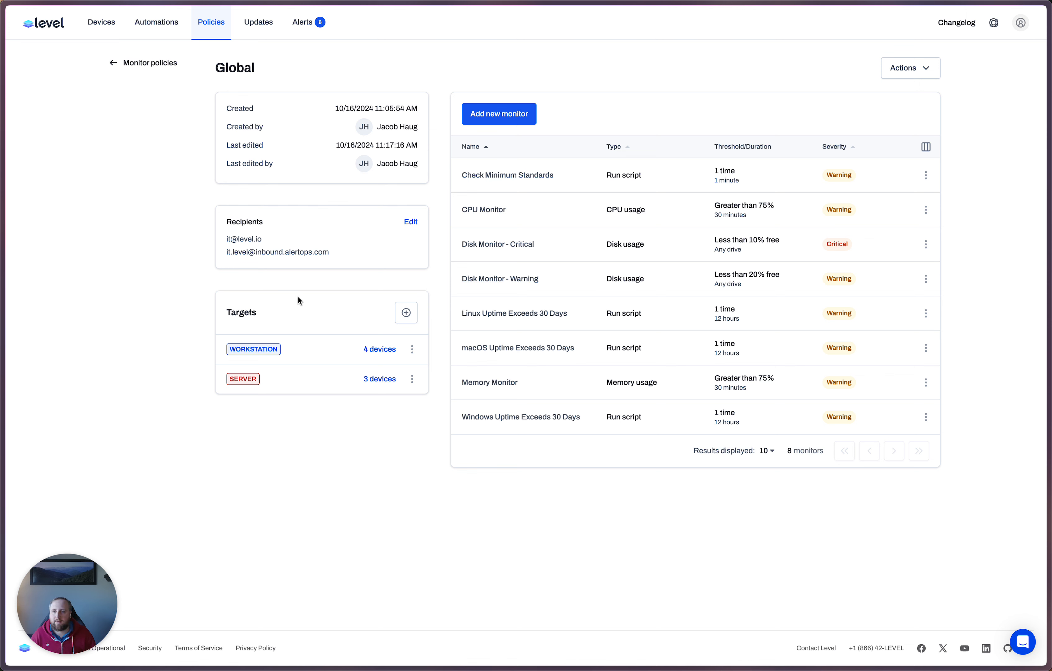
Step: Review the script output of the active Check Minimum Standards alerts on the Windows 10, Windows Server 22, Windows 11 and Bitlocker devices
click(302, 22)
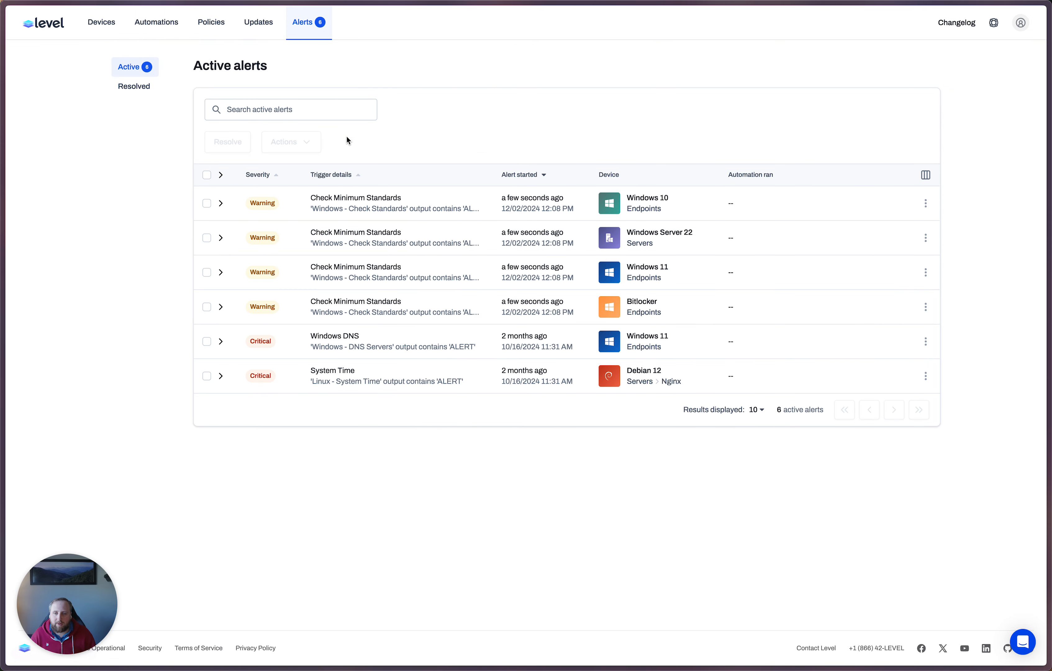
click(220, 204)
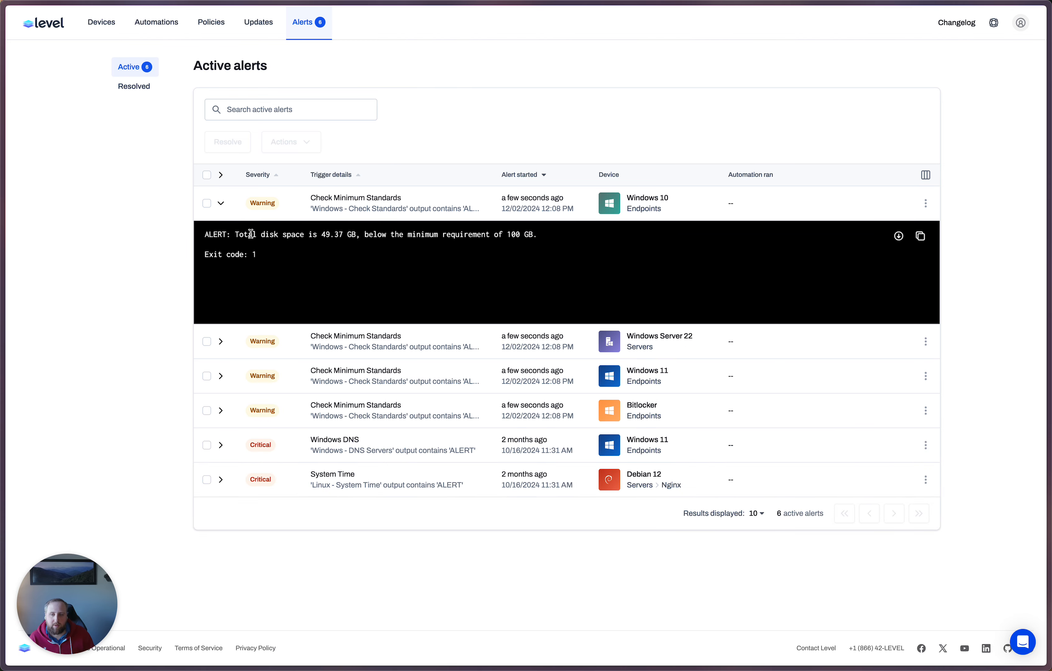
click(220, 204)
click(222, 239)
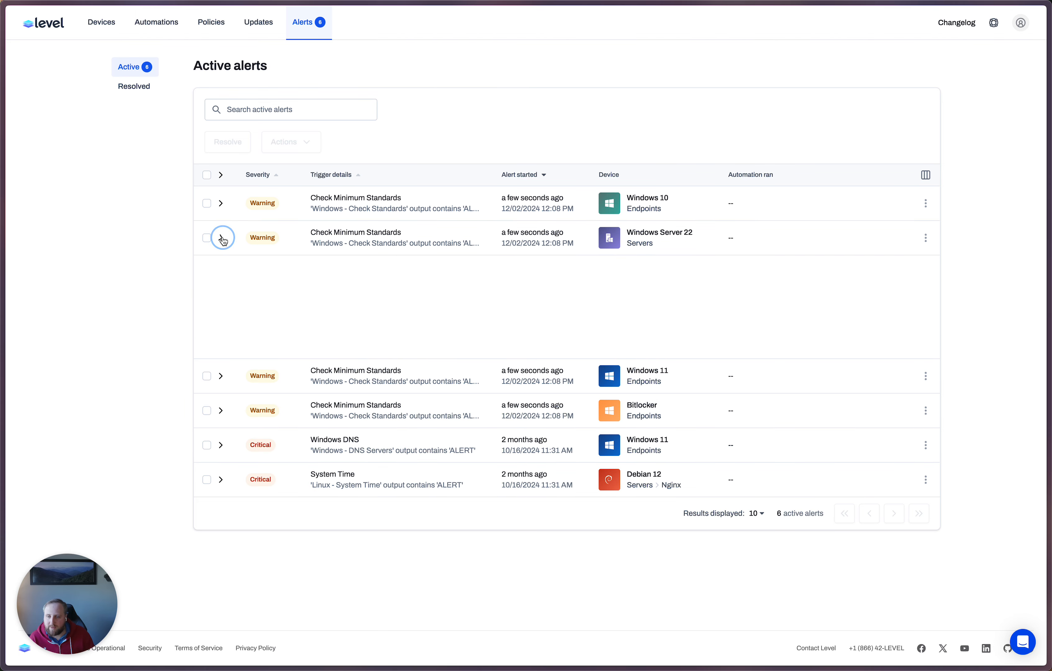
click(222, 240)
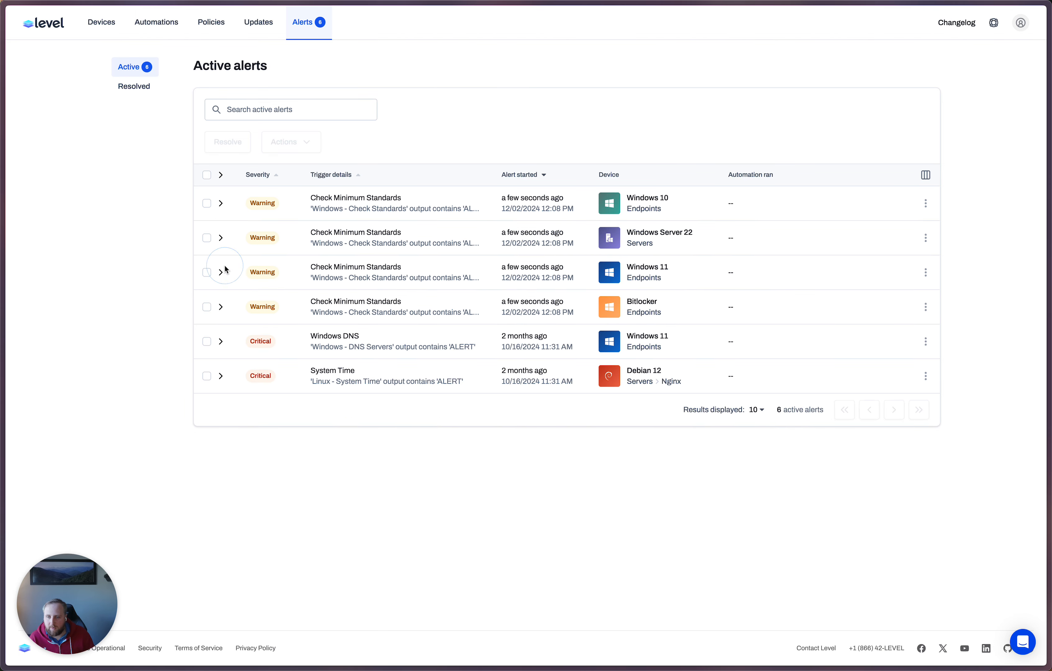
click(223, 272)
click(222, 273)
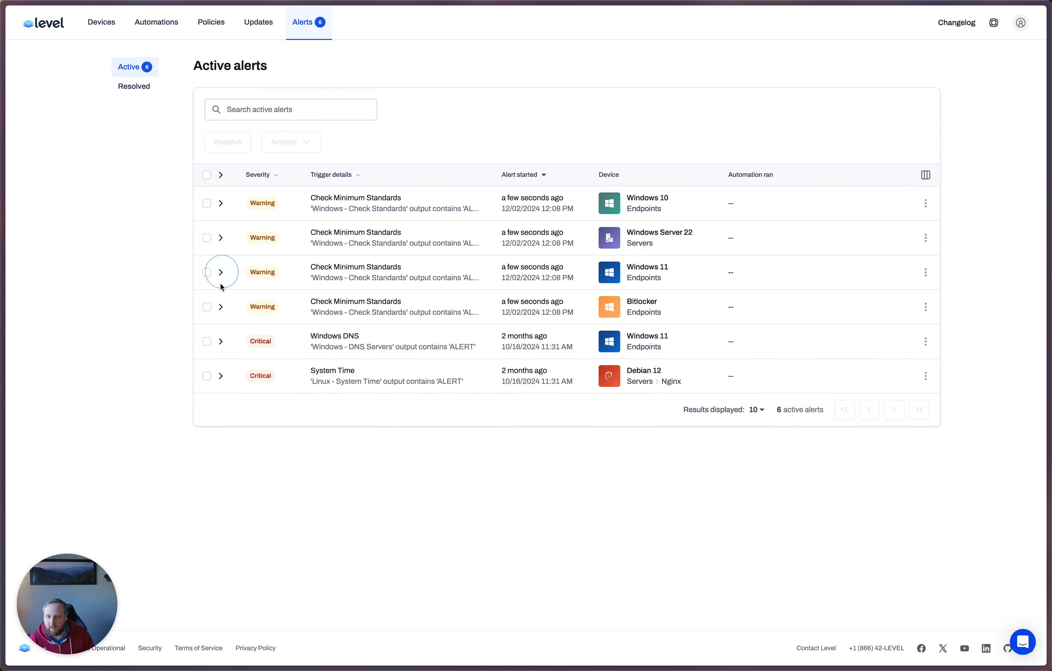
click(221, 307)
drag(258, 349, 469, 381)
click(469, 349)
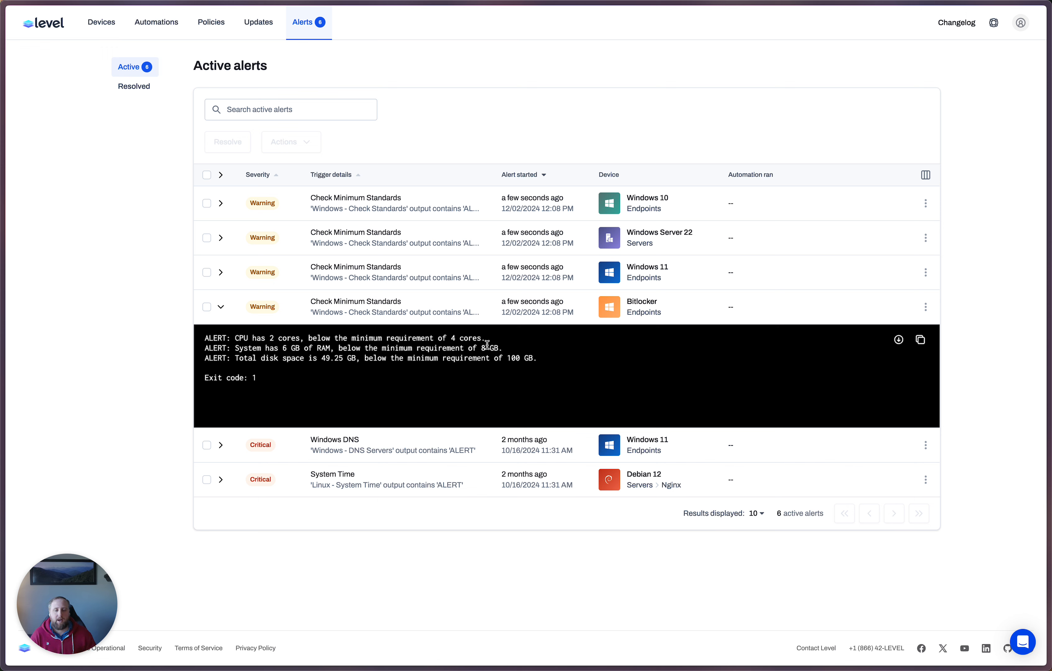
click(206, 306)
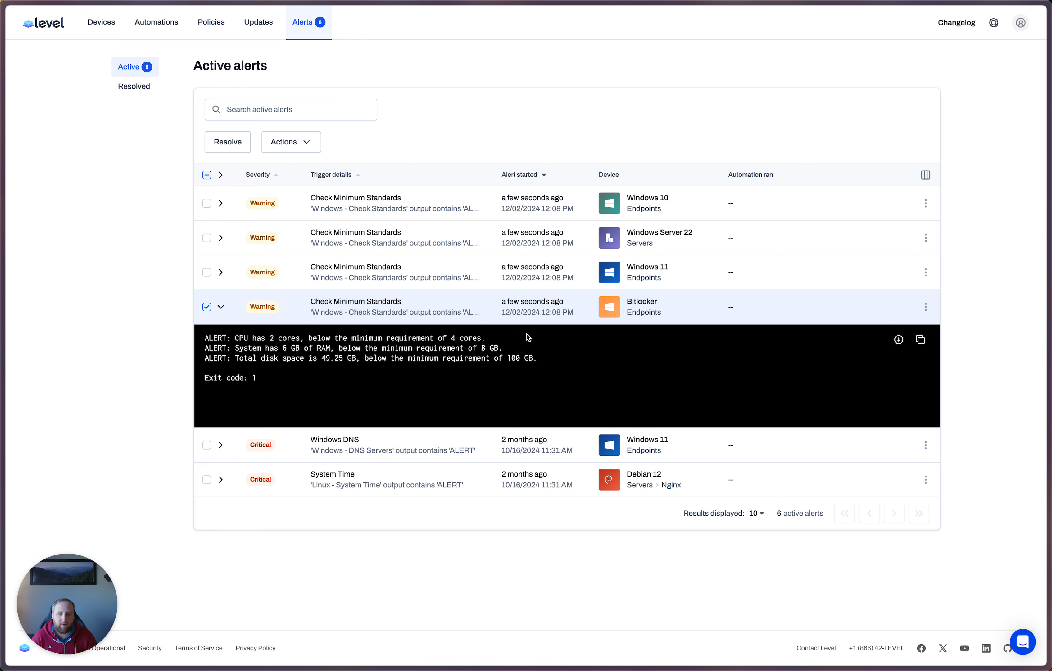
Step: Edit the Bitlocker device's custom fields, overriding the inherited Minimum CPU with 2
click(636, 300)
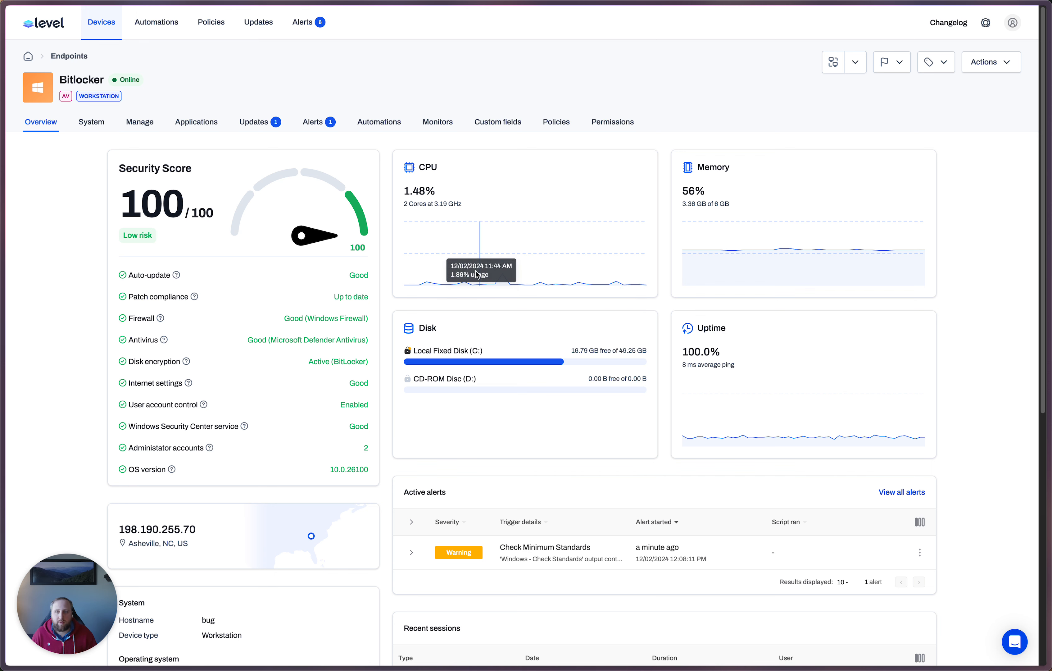
click(497, 126)
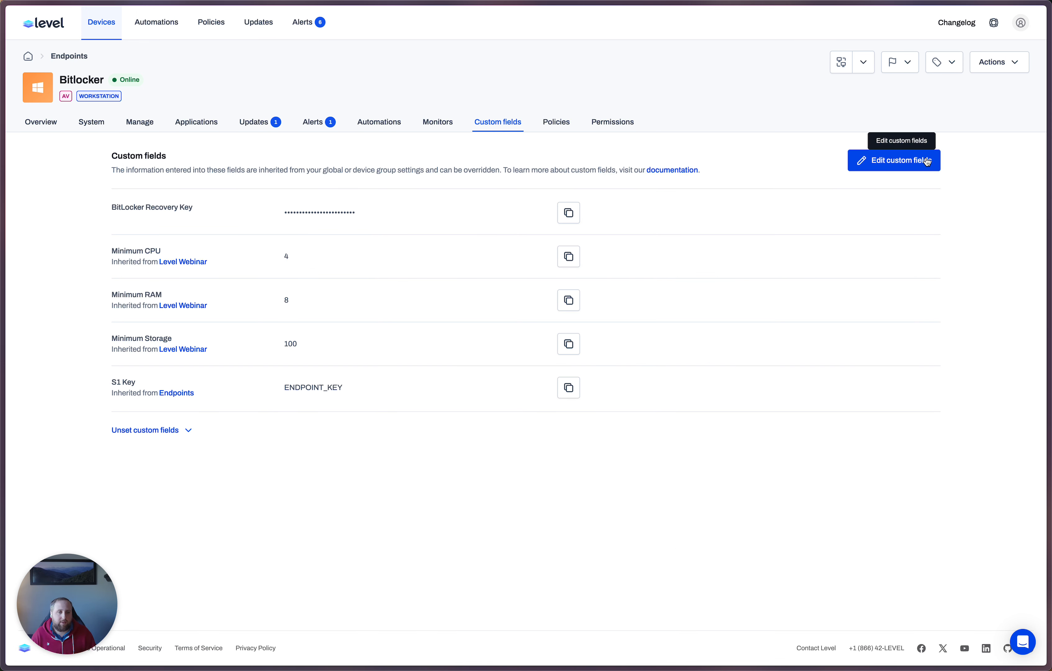
click(906, 160)
click(355, 307)
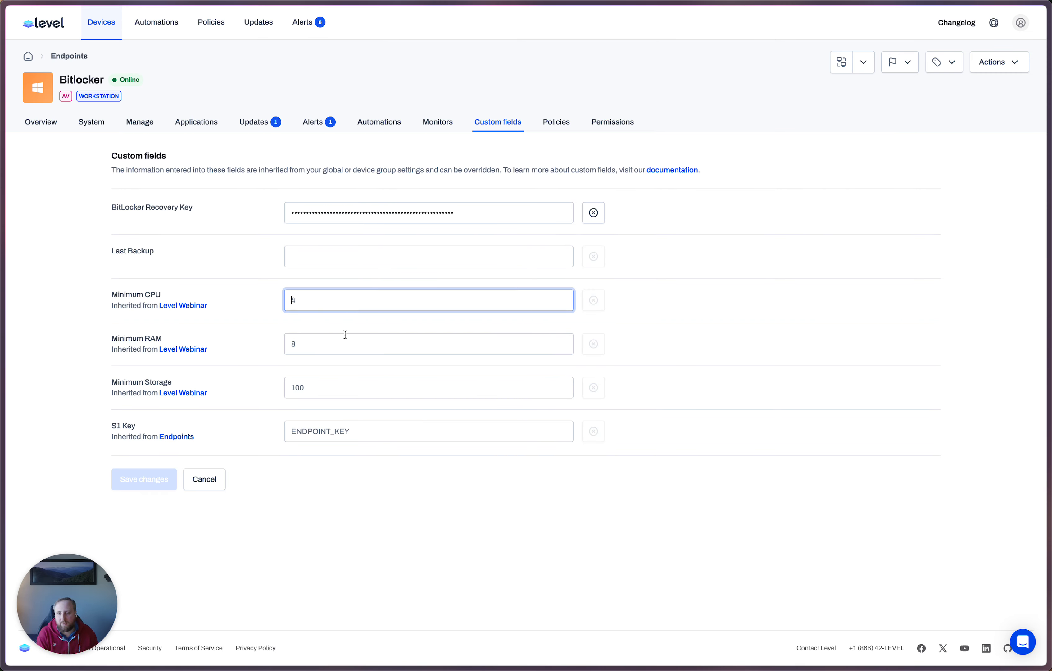
key(Delete)
text(2)
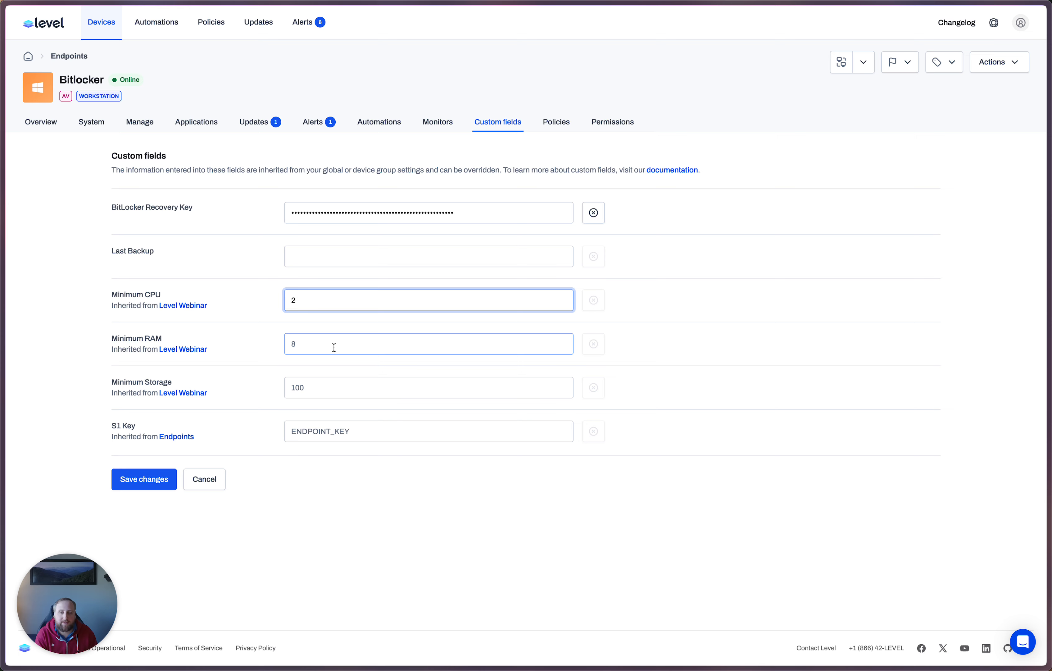
Step: Override the Bitlocker device's Minimum RAM with 4 and Minimum Storage with 40, and save the custom fields
click(334, 347)
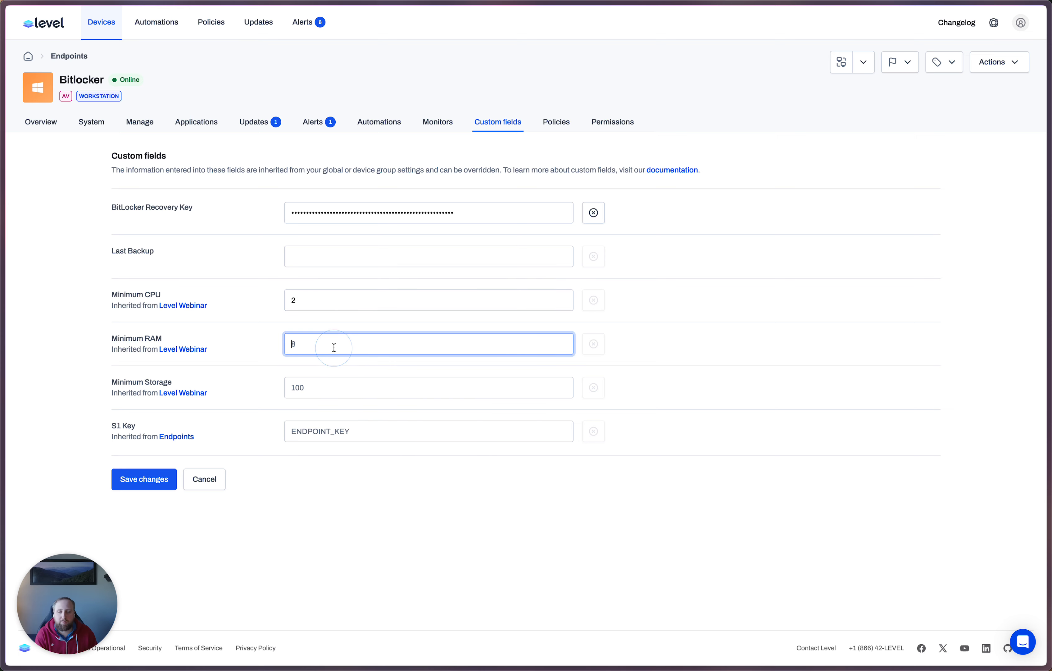
click(335, 392)
double_click(331, 390)
text(40)
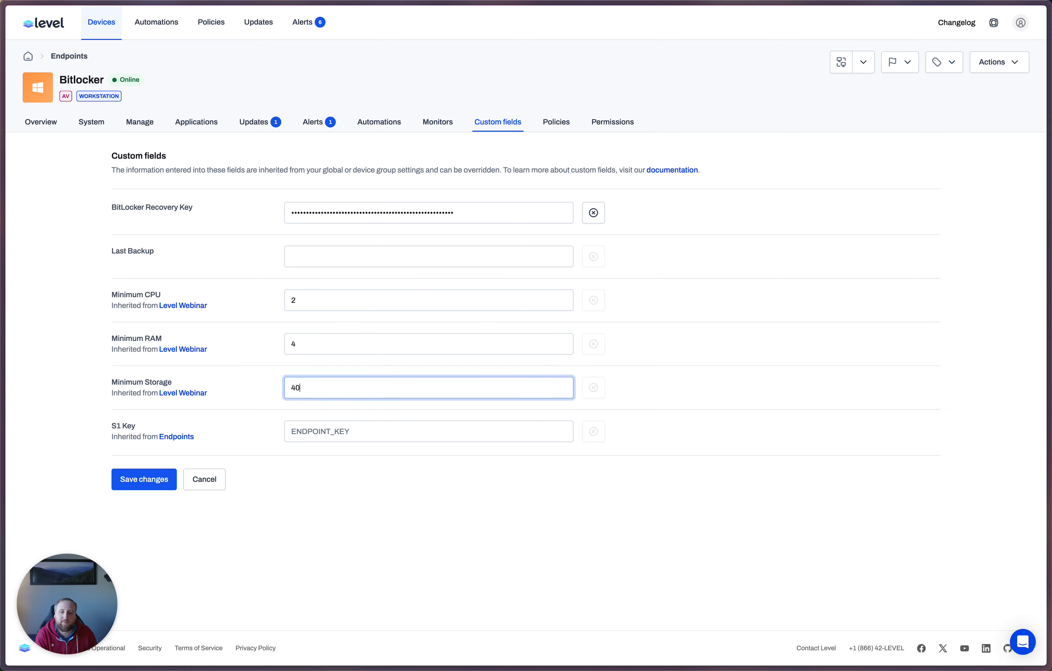
click(113, 482)
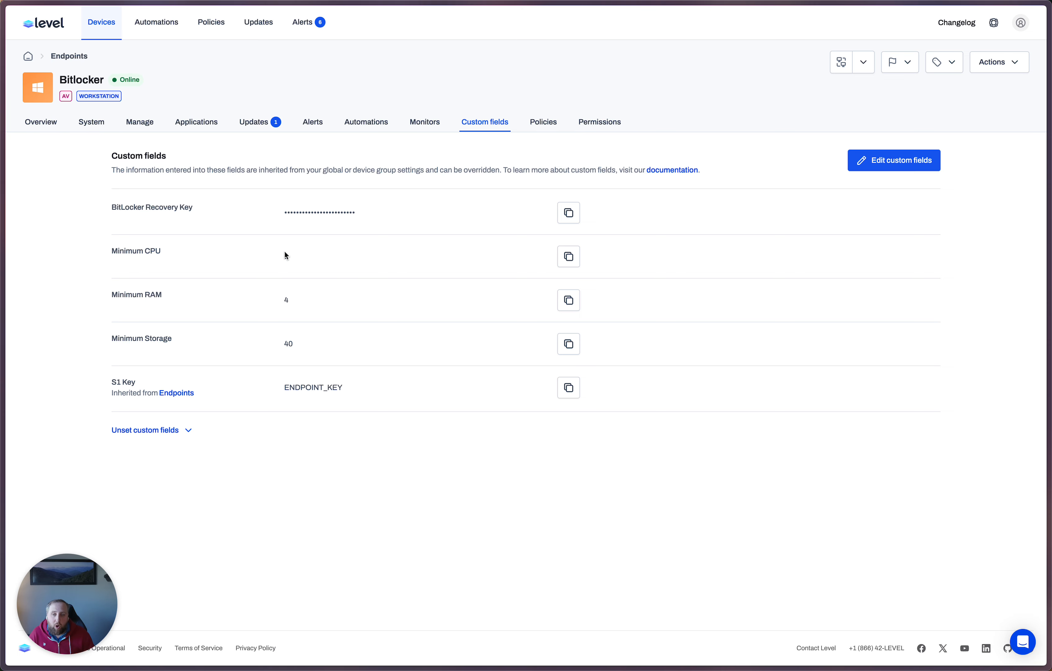
Step: Check how the Bitlocker device's latest Check Minimum Standards alert was resolved and whether any alerts remain active
click(313, 130)
click(144, 178)
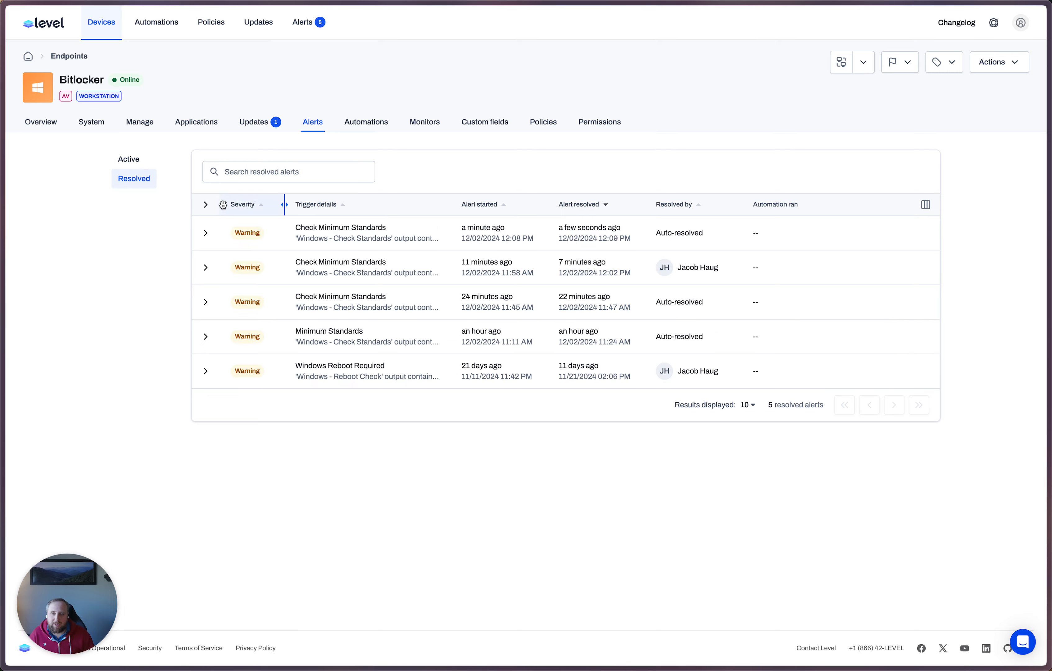
click(206, 233)
drag(656, 233, 691, 233)
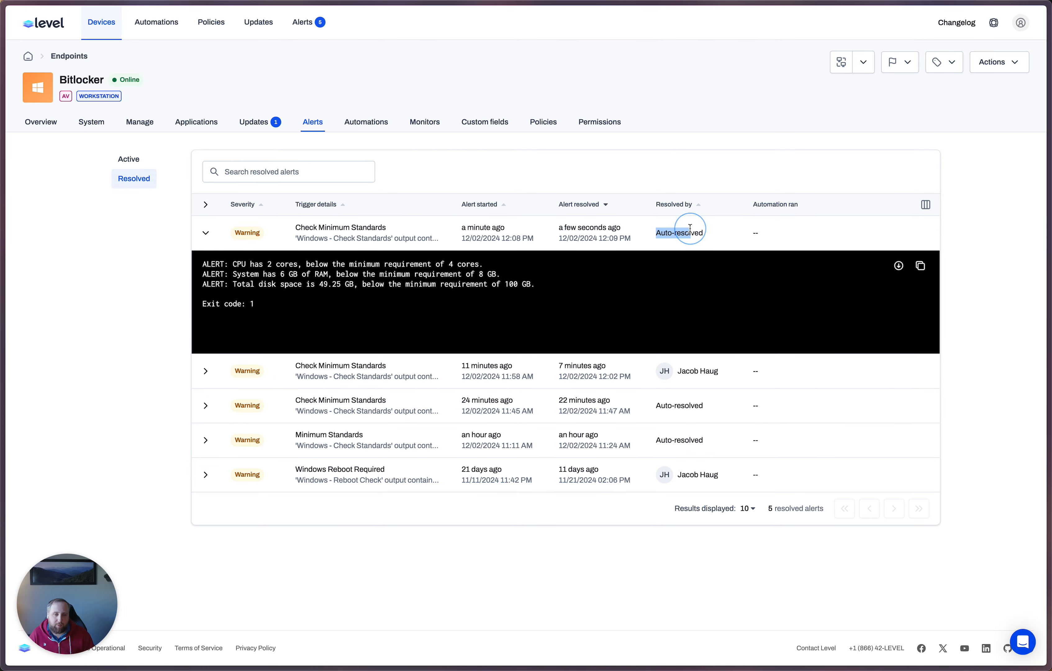
click(110, 159)
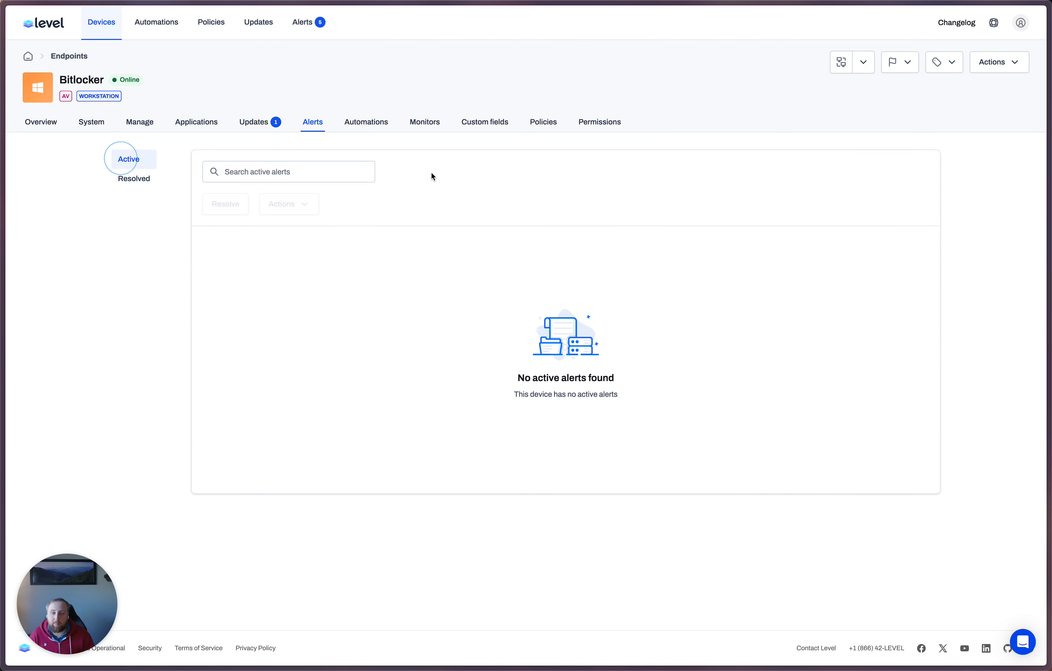
Step: Compare the minimum CPU, RAM and storage fields on the Bitlocker device, account-wide and on the Windows 11 device, and return to the device list
click(470, 123)
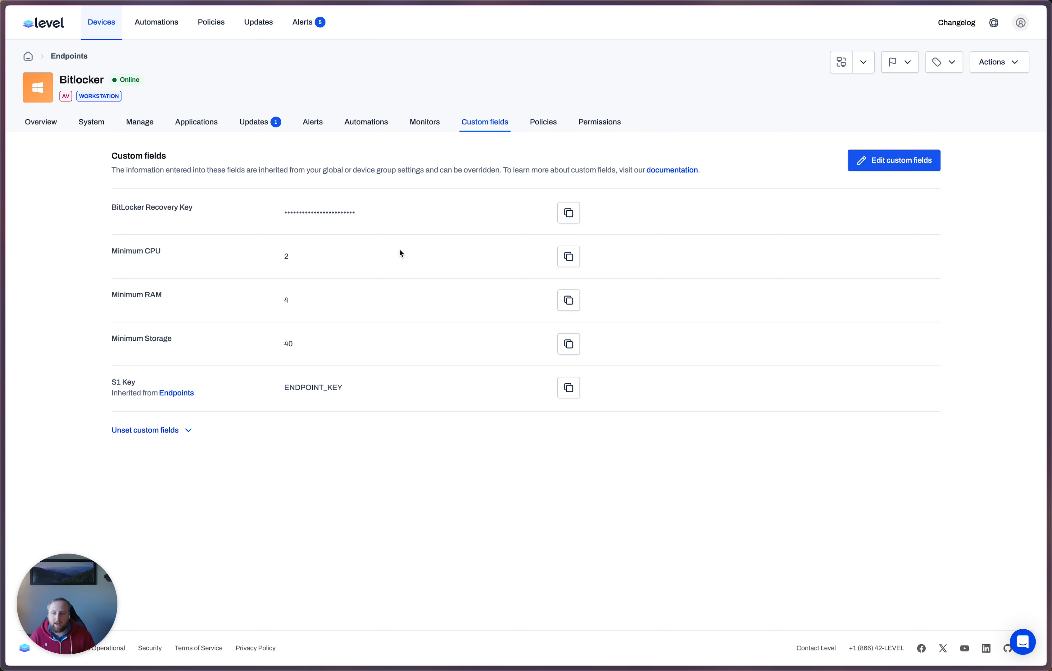
drag(106, 261, 264, 335)
click(264, 335)
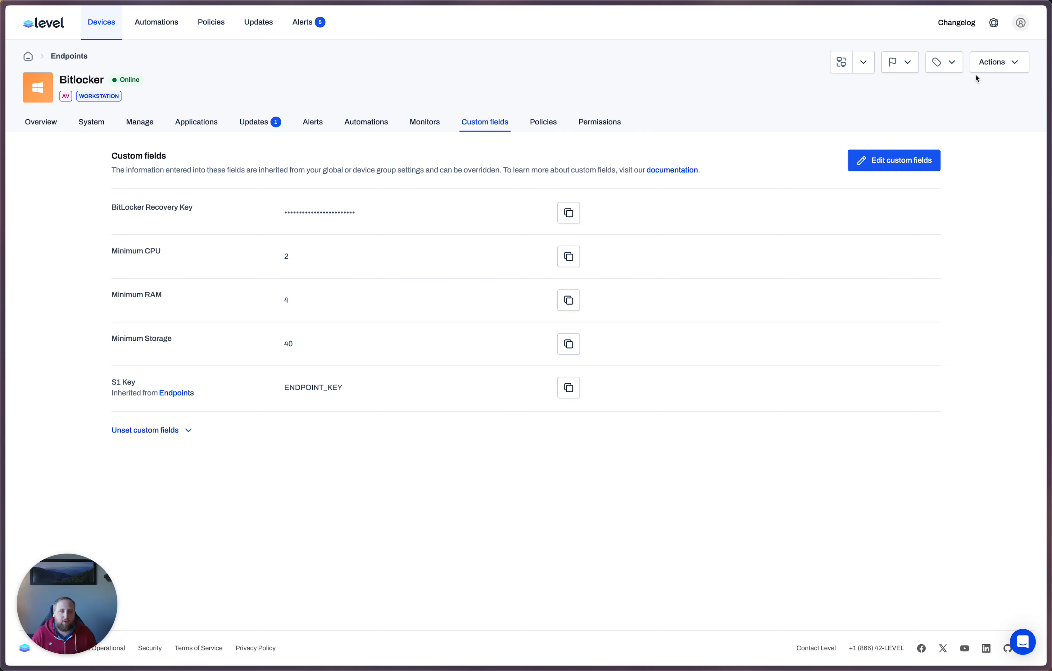
click(1020, 22)
click(929, 261)
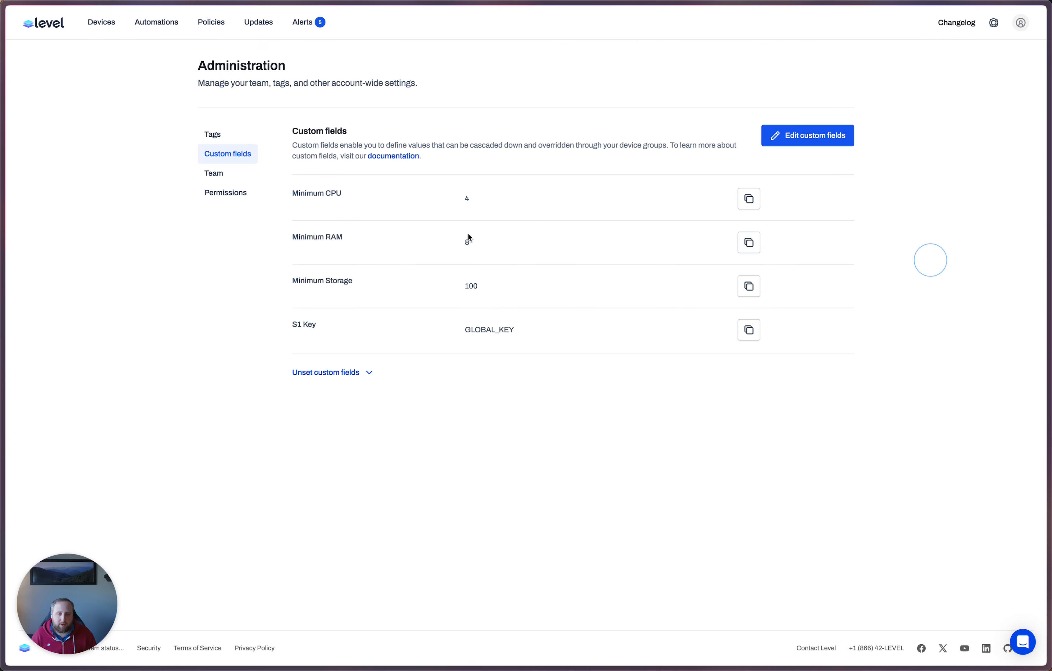
click(118, 24)
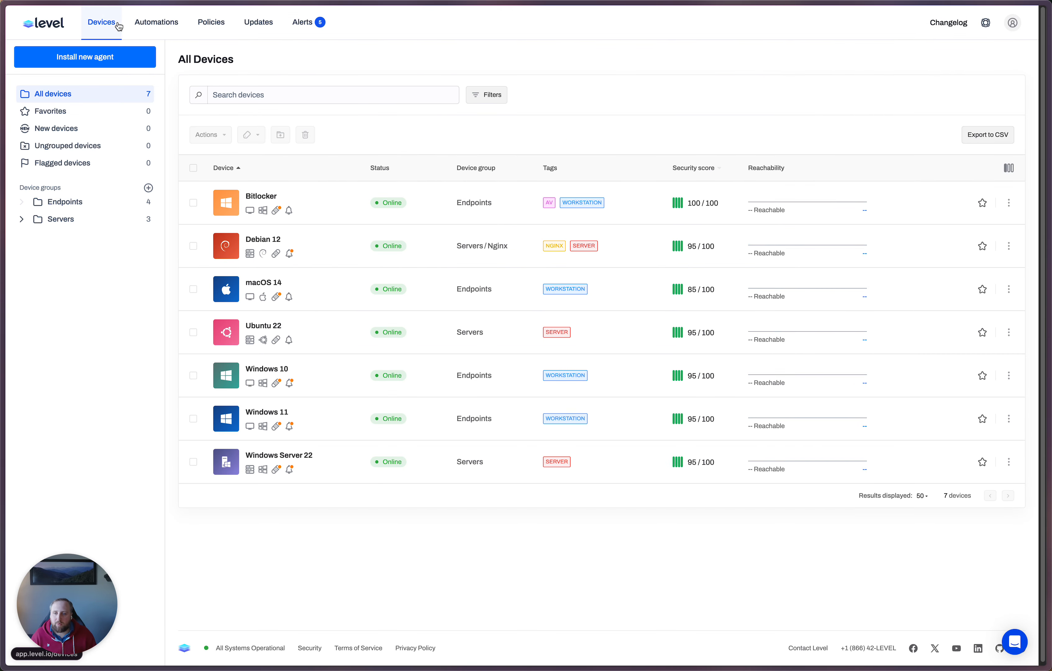
click(276, 413)
click(498, 121)
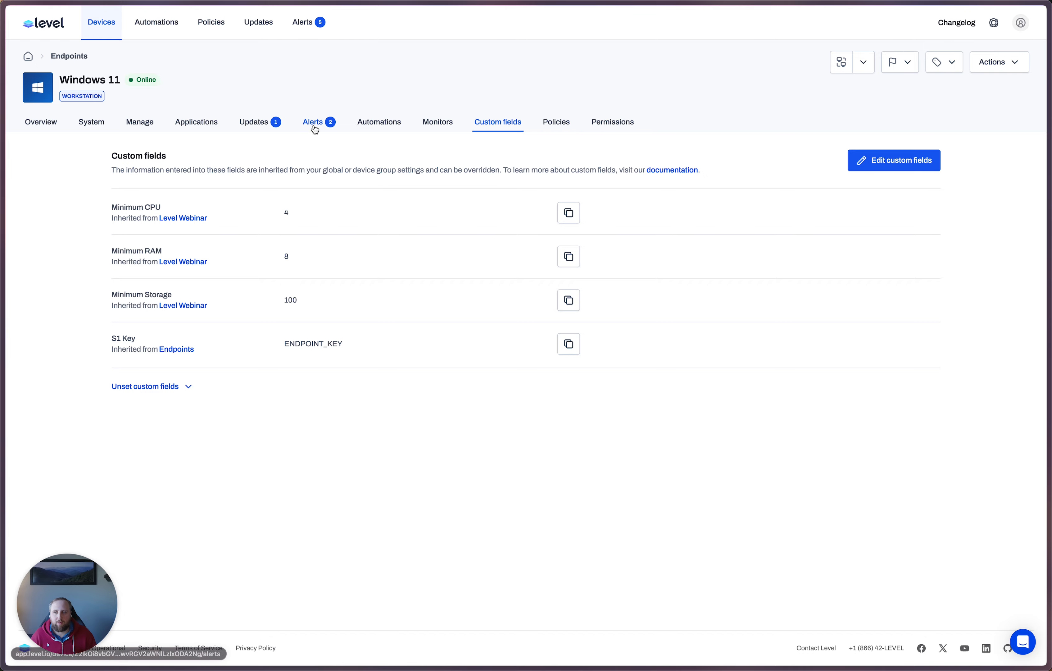
click(101, 22)
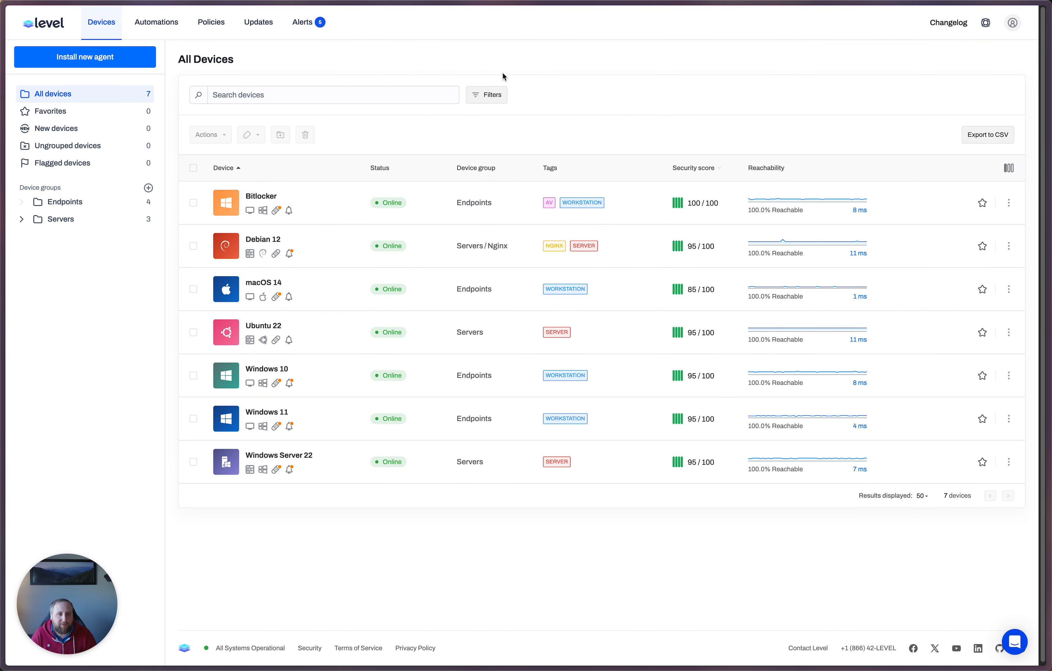